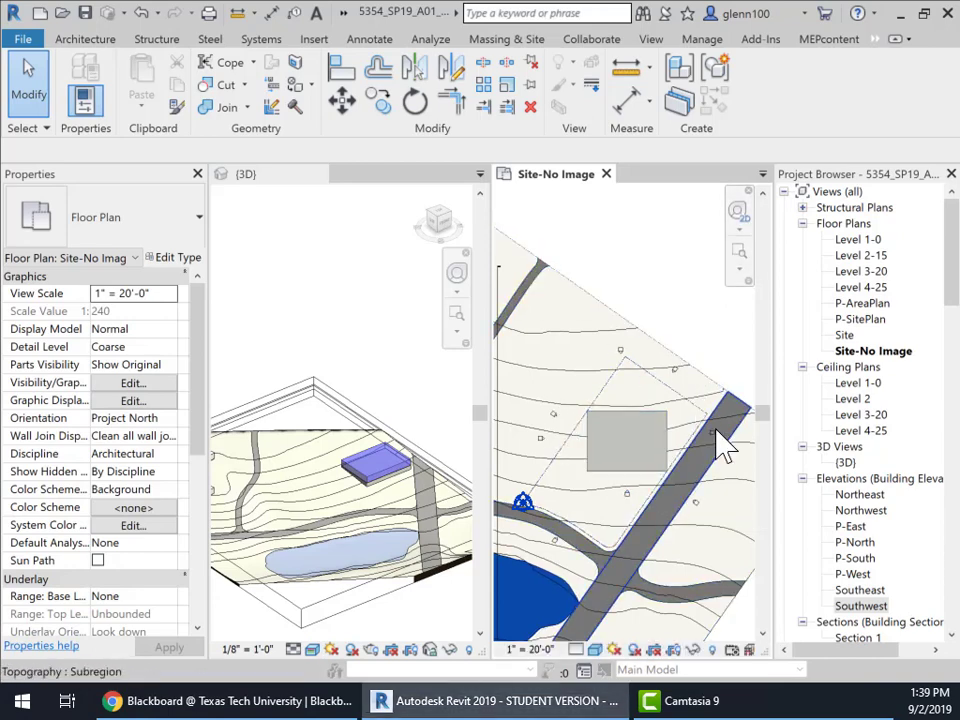
- Select the P-East elevation in the site plan and examine its view line and extents
scroll(623, 515, "down", 1)
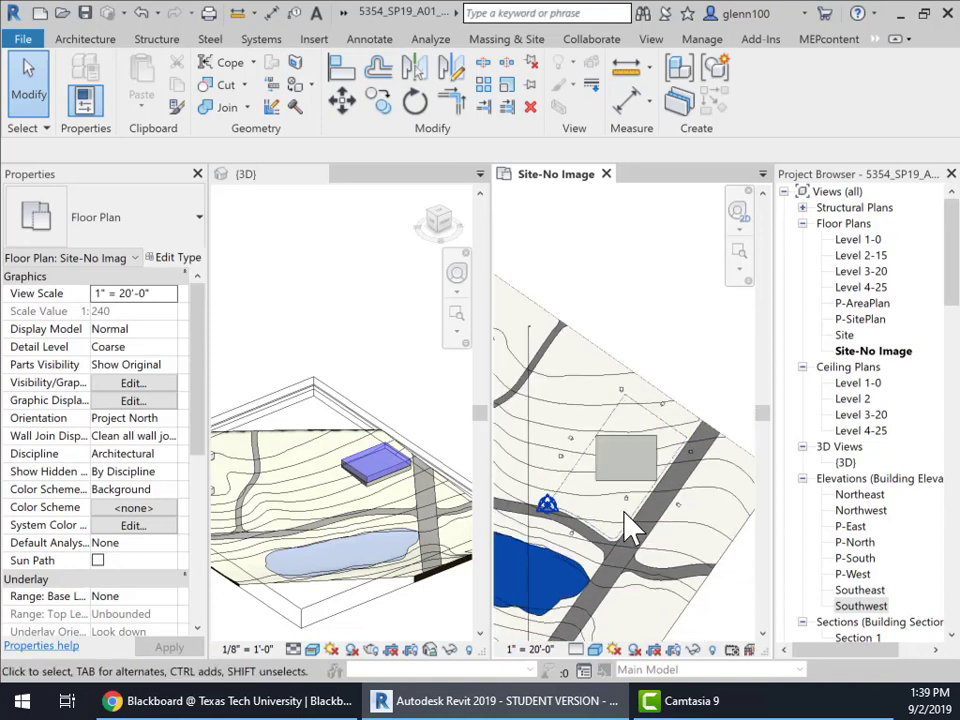
middle_click_drag(671, 510, 740, 440)
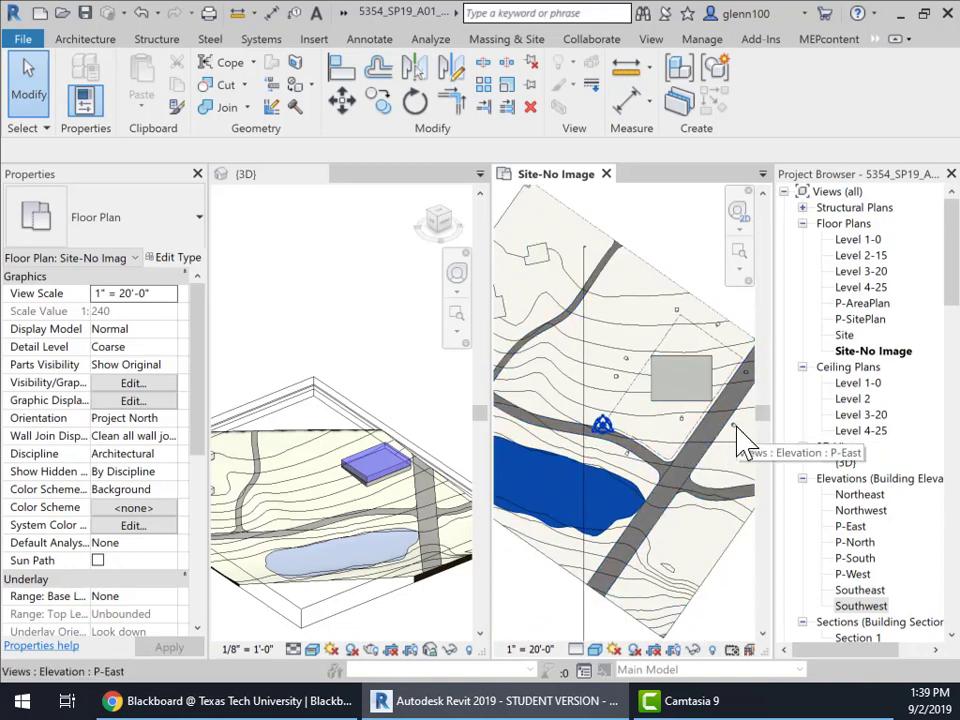
left_click(740, 443)
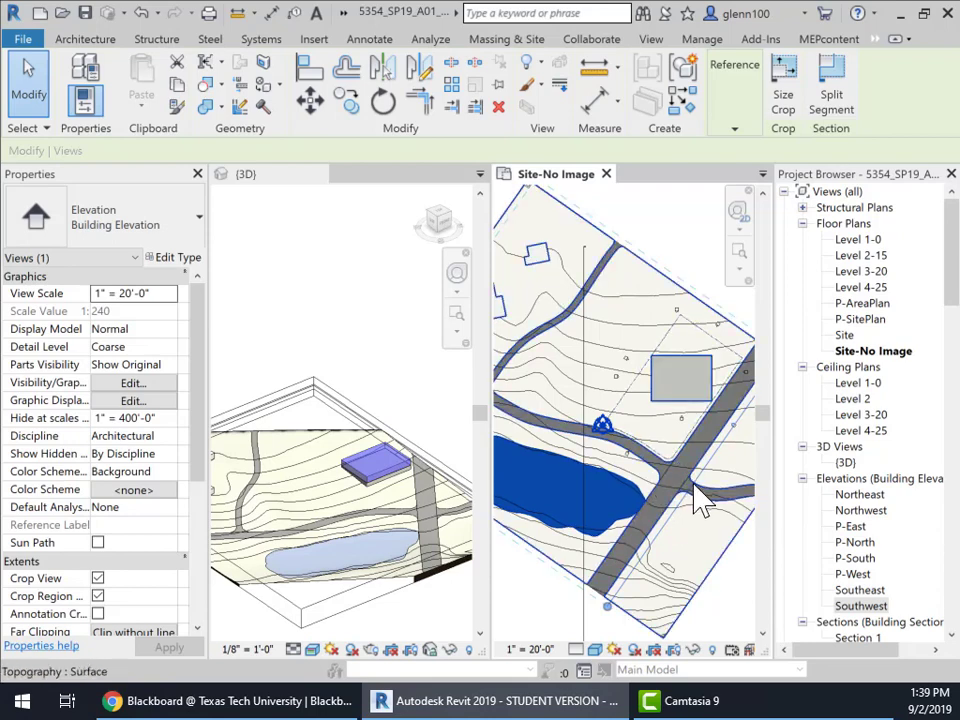
scroll(692, 476, "down", 1)
scroll(700, 490, "up", 4)
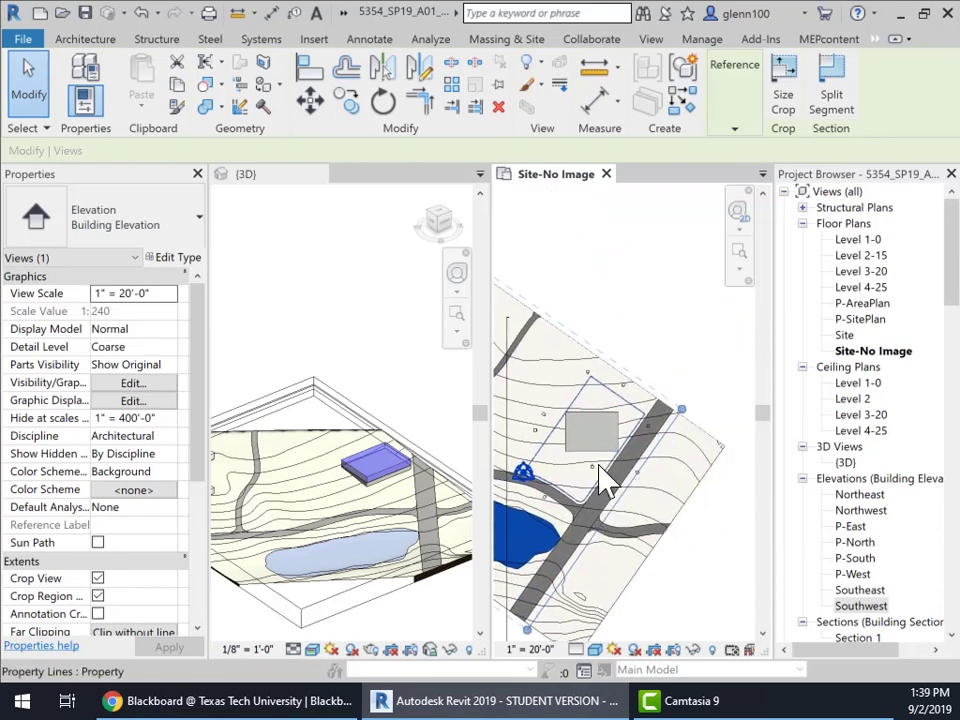
scroll(599, 465, "up", 1)
middle_click_drag(604, 461, 644, 390)
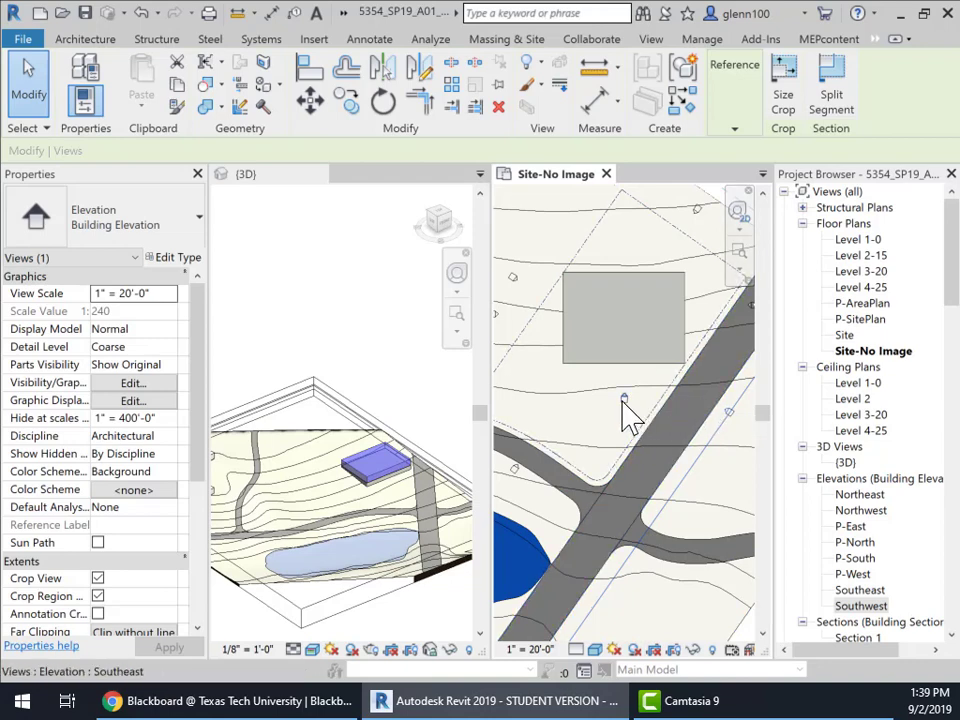
- Pull the Southeast elevation's far clip plane back near its view line, and extend it north well beyond the building
scroll(645, 536, "down", 3)
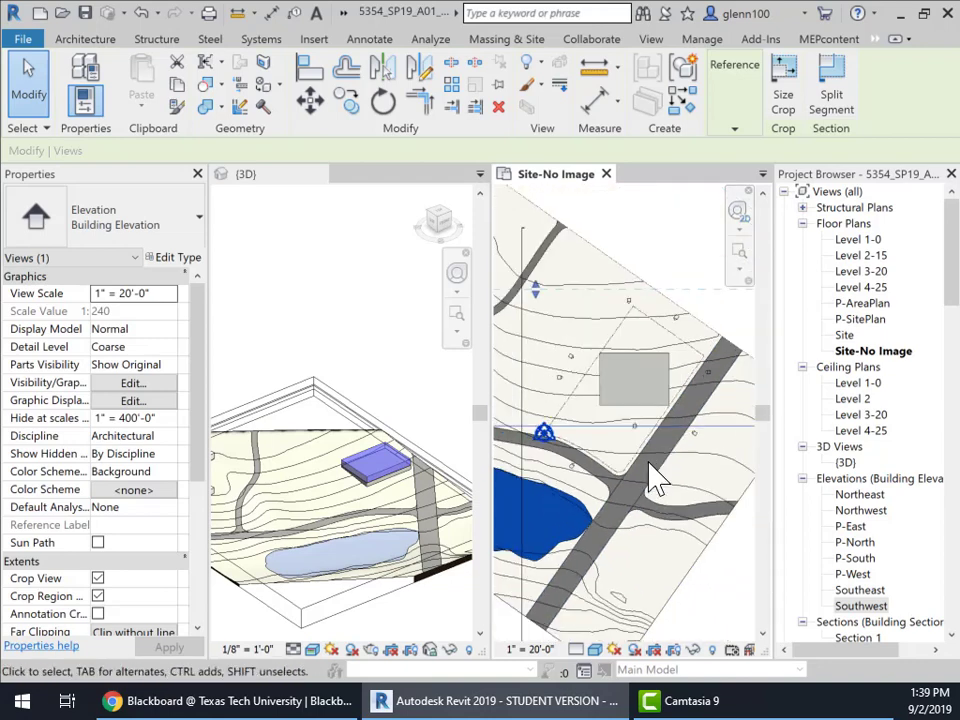
middle_click_drag(653, 536, 575, 345)
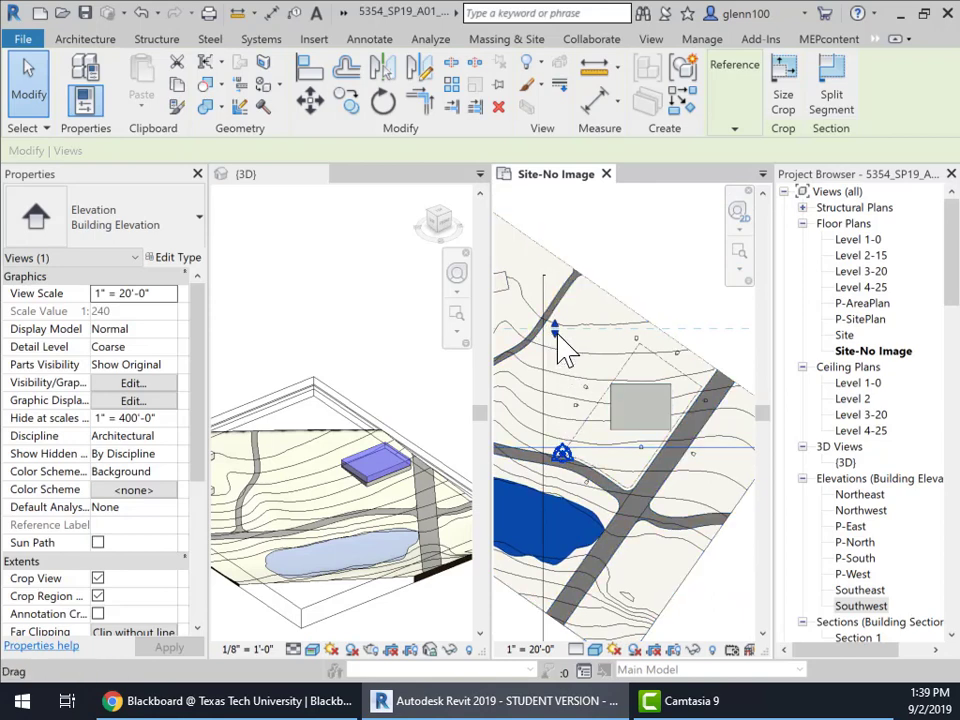
left_click_drag(557, 335, 570, 446)
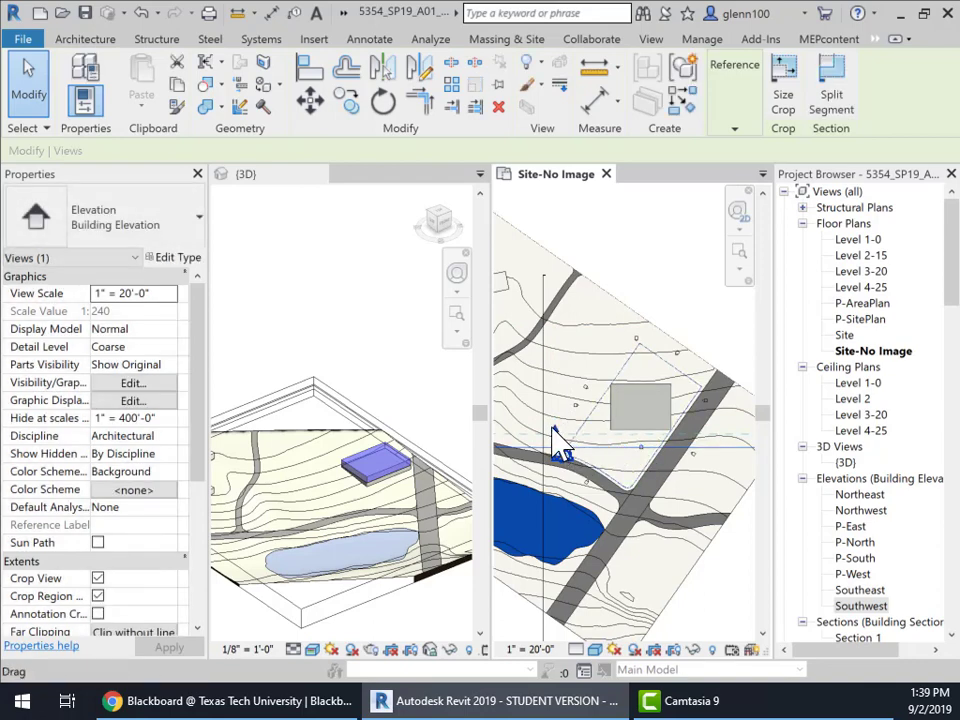
left_click_drag(562, 447, 552, 268)
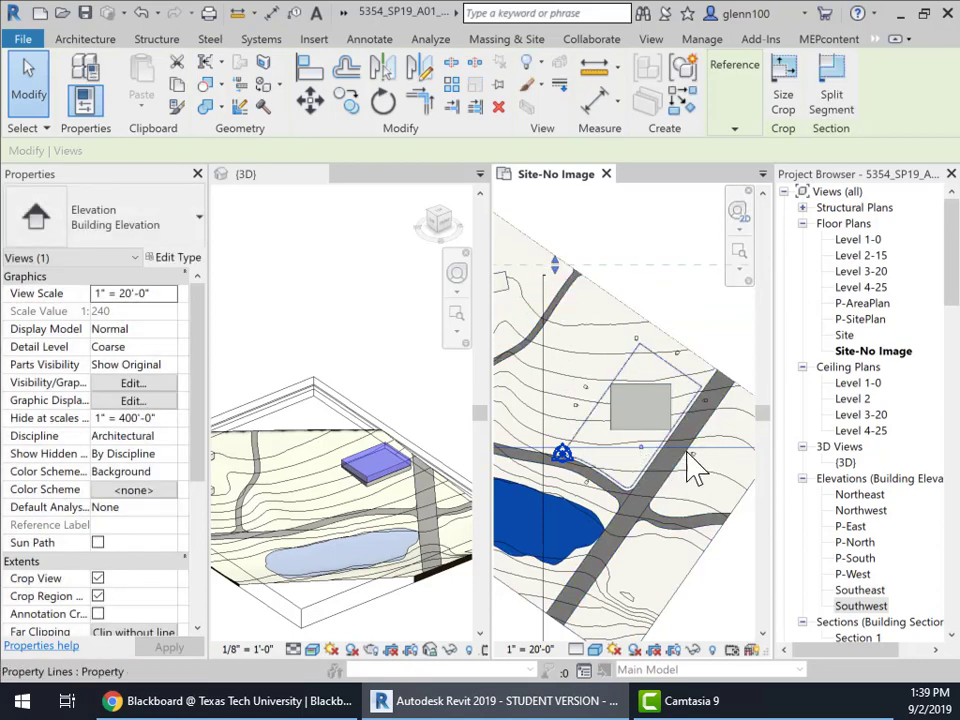
left_click(710, 403)
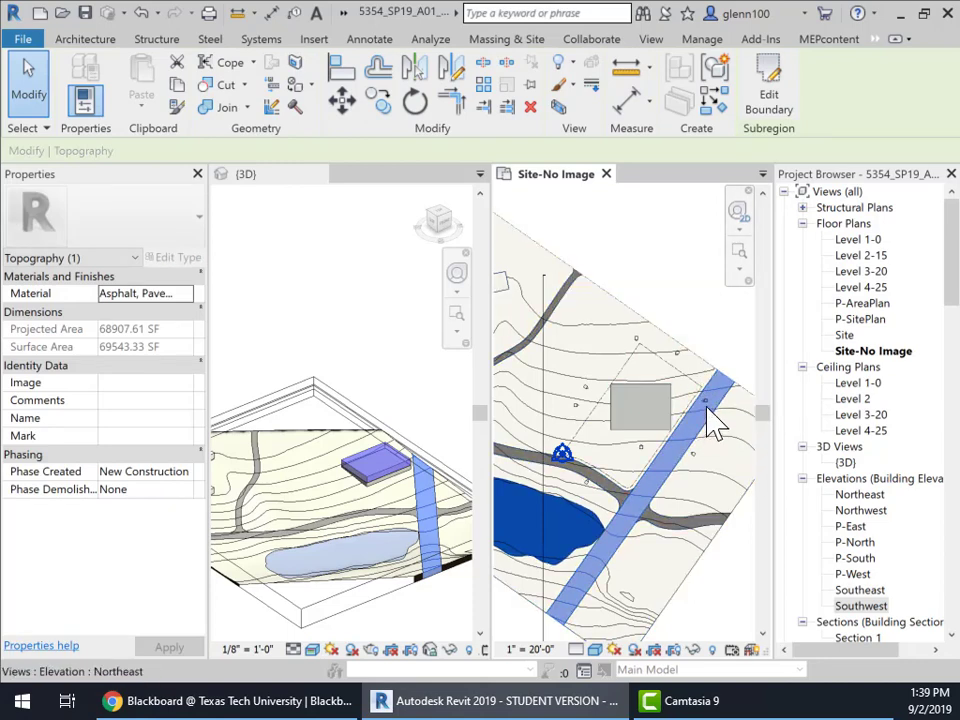
left_click(707, 415)
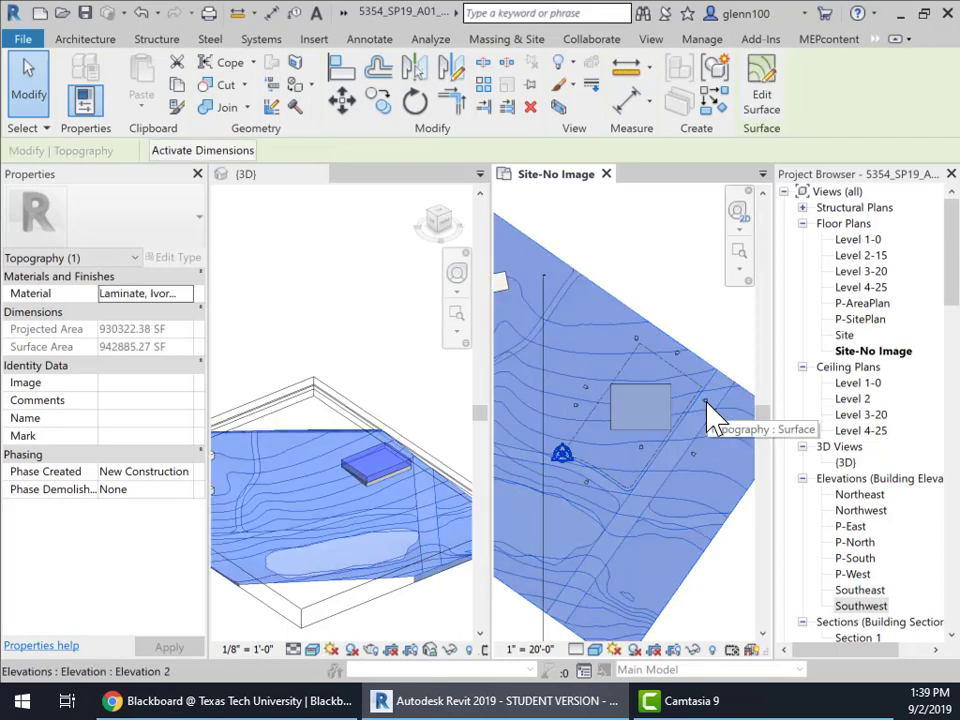
left_click(706, 410)
scroll(707, 418, "up", 5)
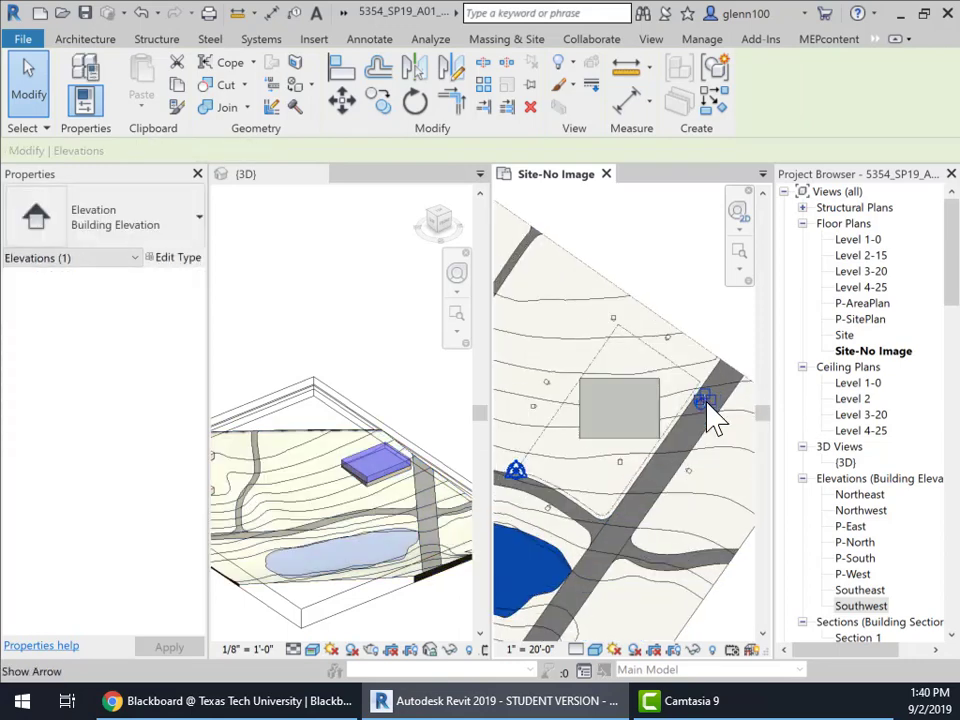
key("Escape")
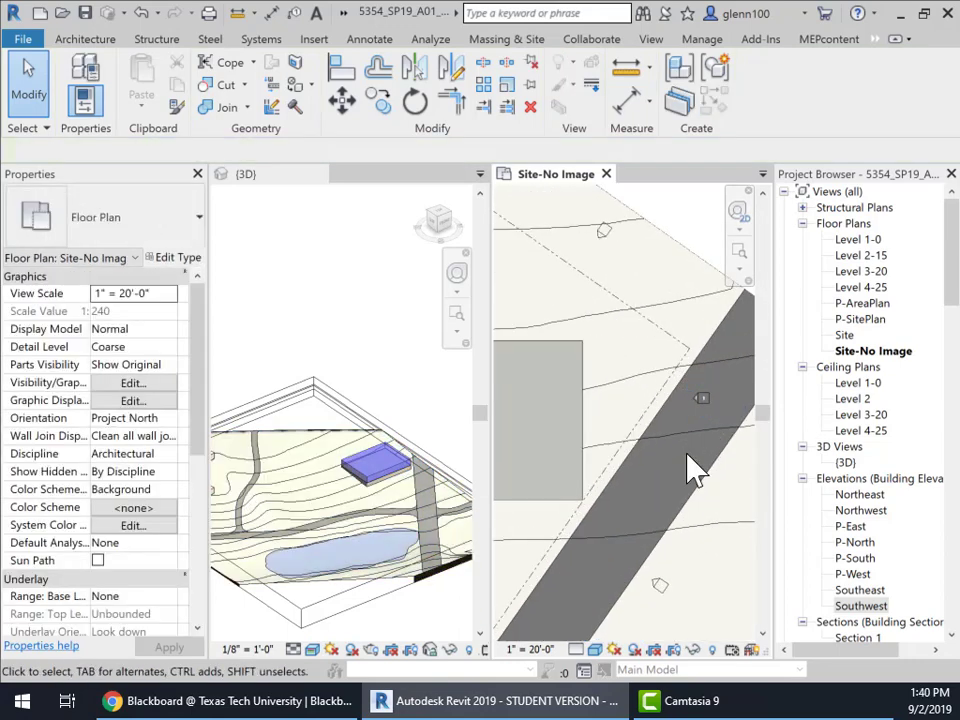
left_click(702, 400)
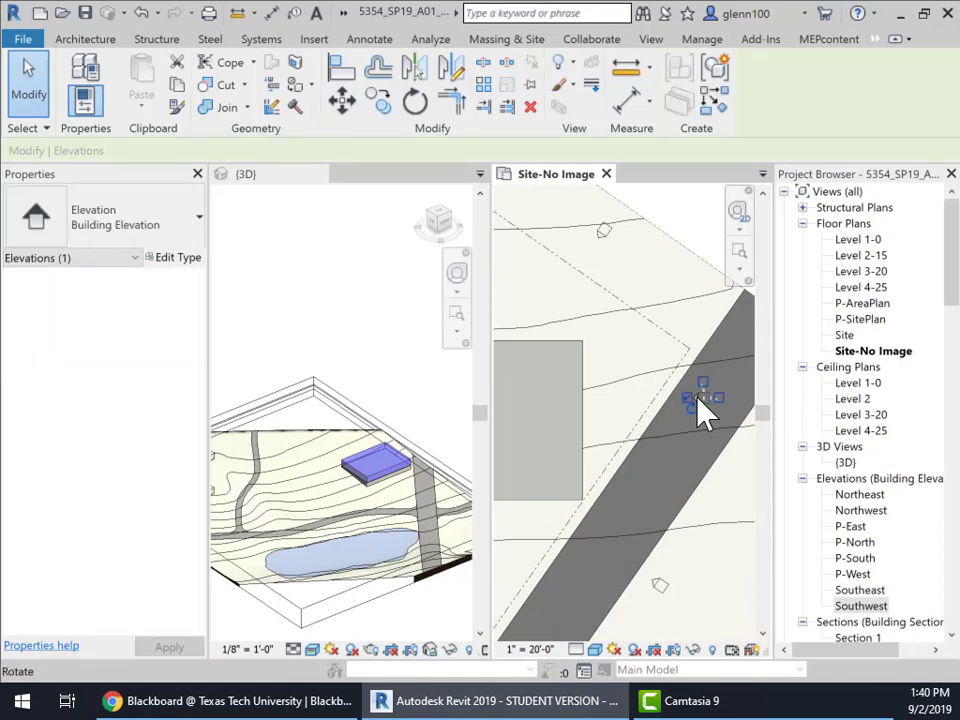
key("Escape")
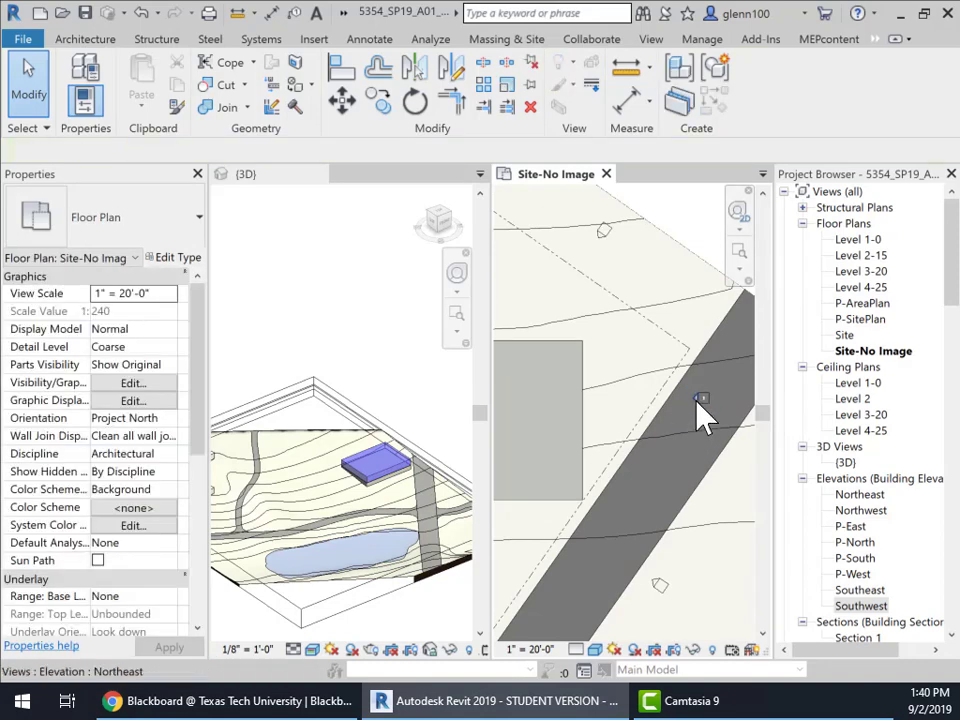
- Move the Northeast elevation's view line east of the building so it passes through its elevation marker
left_click(697, 402)
scroll(697, 402, "down", 3)
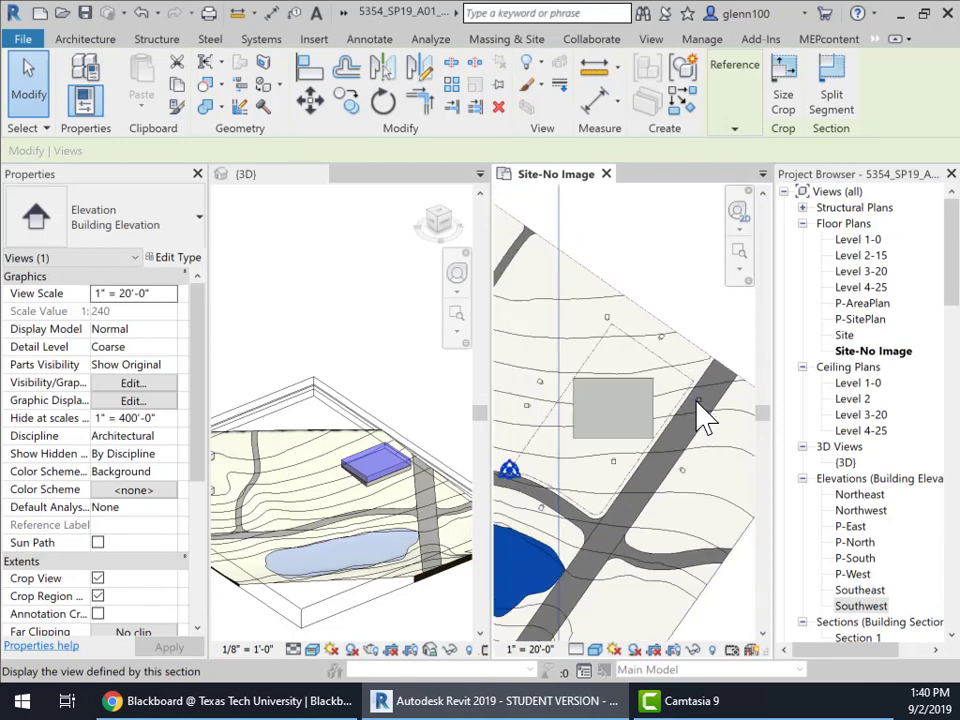
scroll(703, 418, "down", 2)
scroll(700, 422, "down", 1)
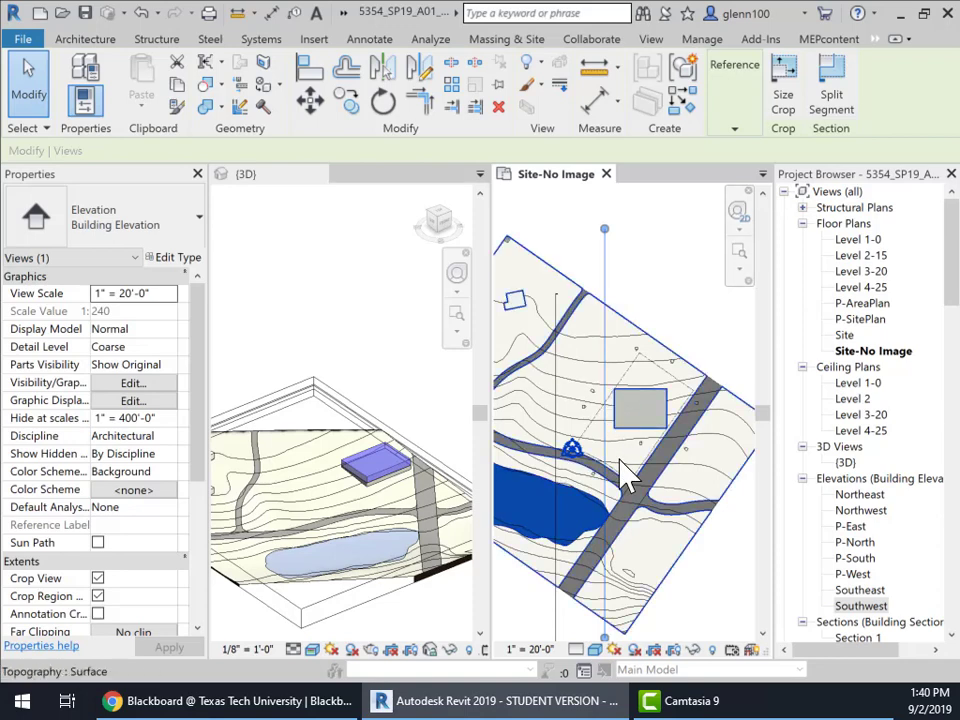
scroll(605, 440, "down", 1)
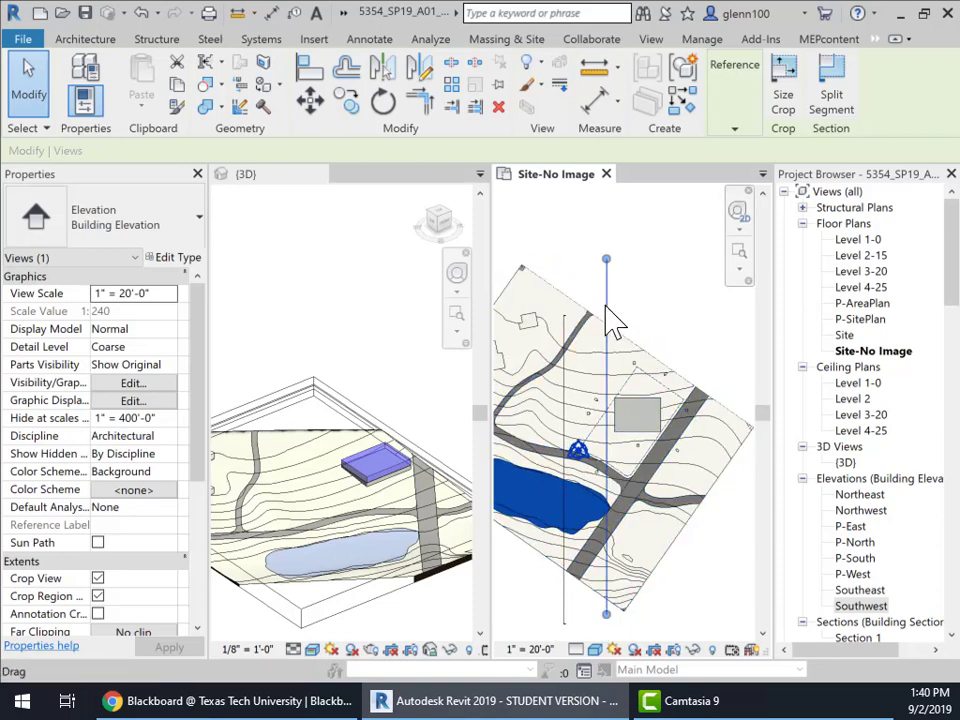
left_click_drag(606, 306, 690, 317)
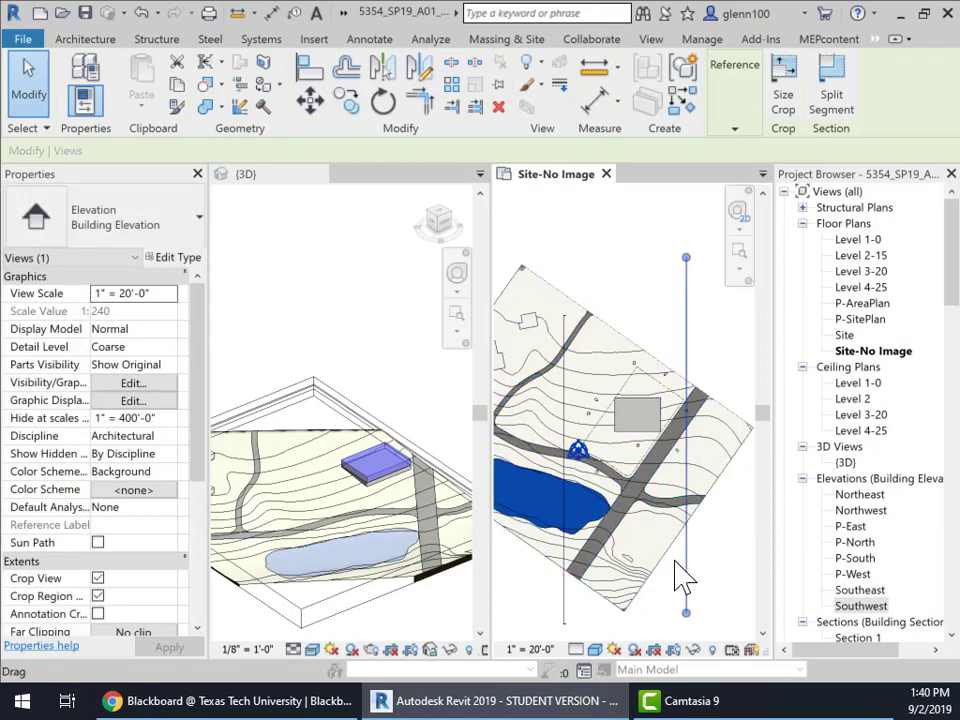
- Set the Northeast elevation's far clipping to Clip without line
scroll(679, 576, "down", 2)
middle_click_drag(677, 574, 657, 480)
scroll(707, 450, "up", 5)
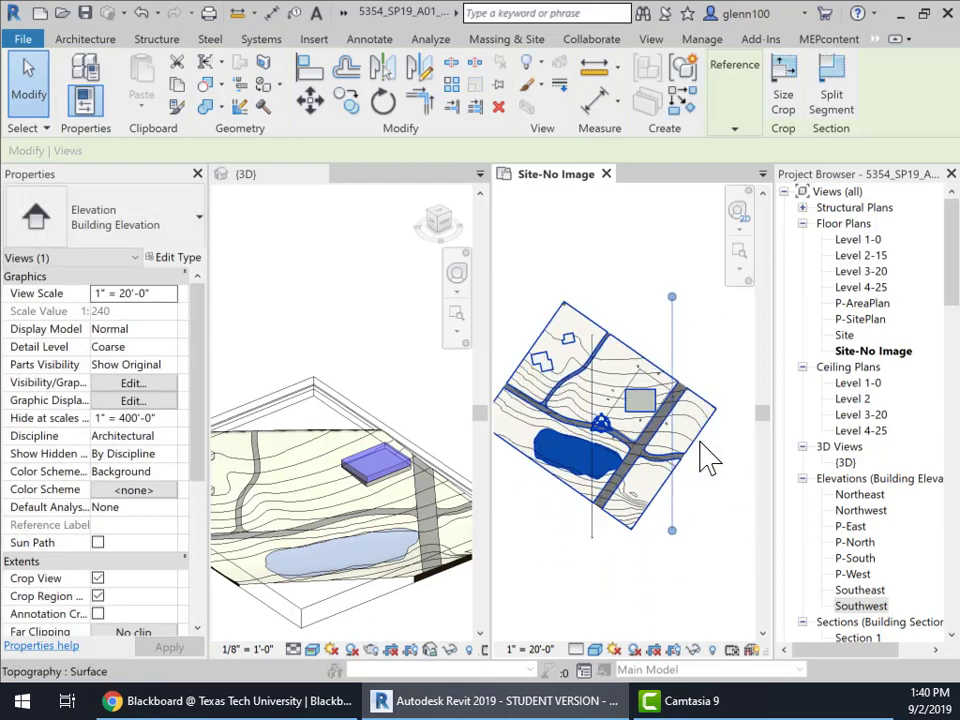
scroll(669, 394, "up", 4)
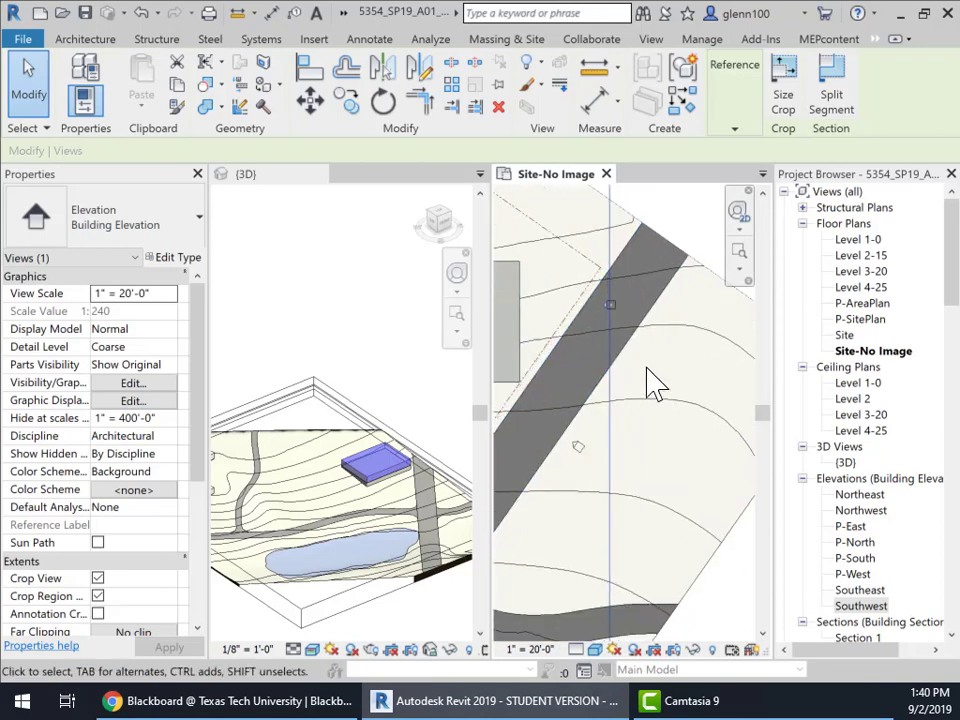
middle_click_drag(654, 386, 757, 524)
scroll(690, 510, "down", 5)
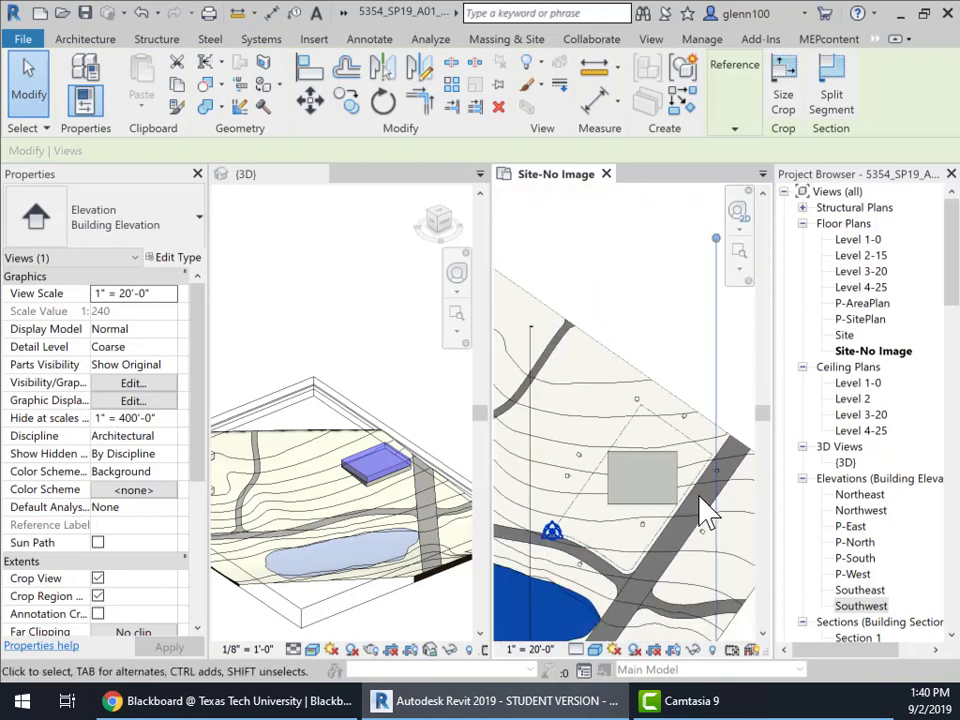
scroll(115, 585, "down", 5)
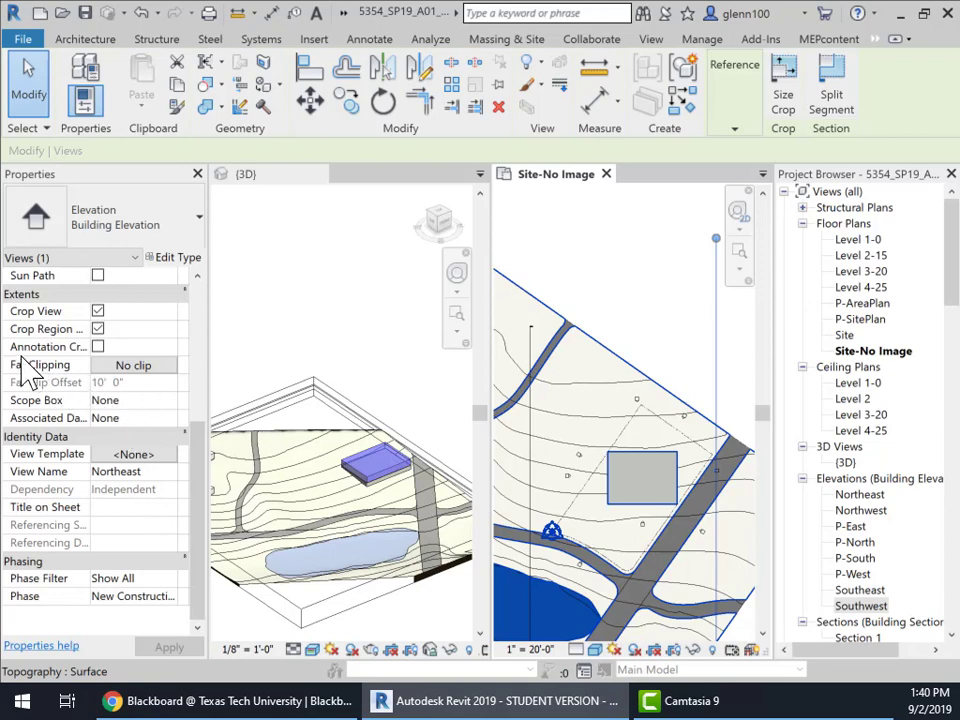
left_click(137, 367)
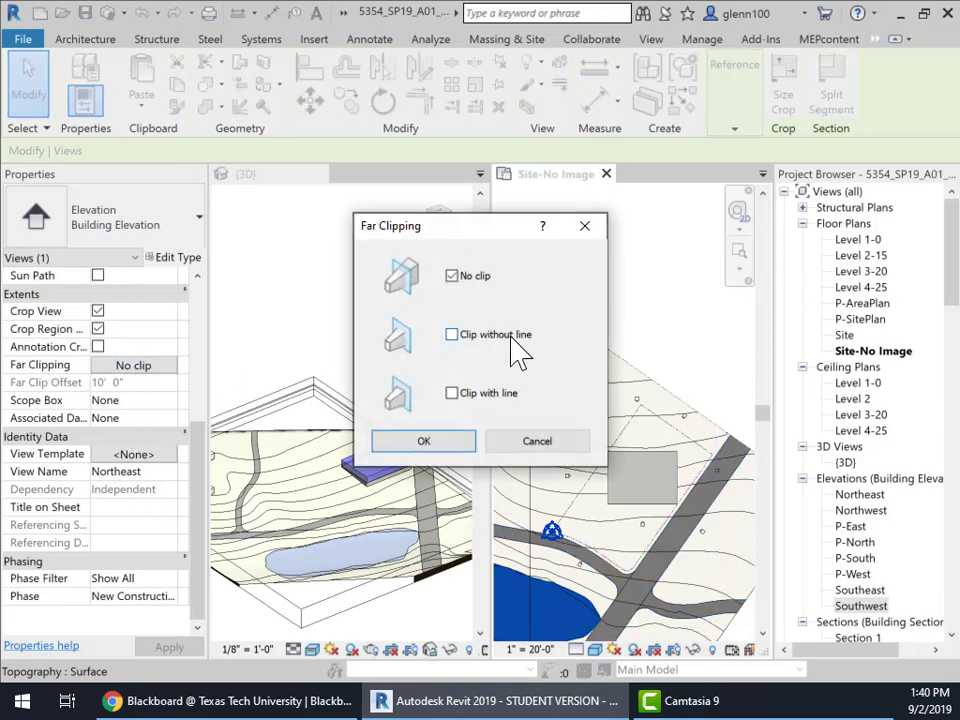
left_click(440, 448)
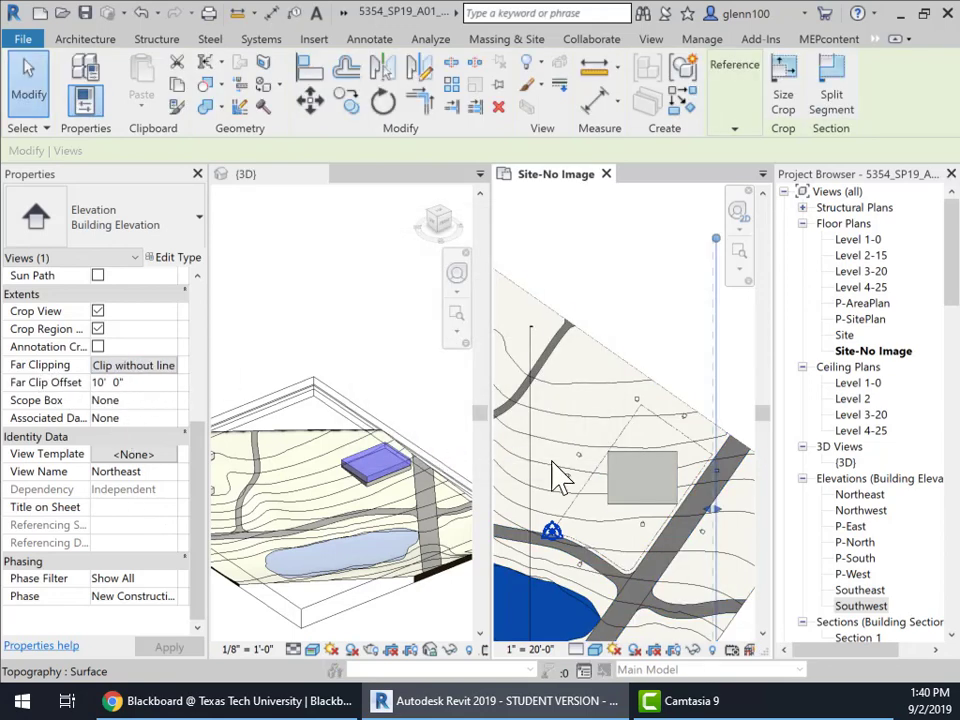
- Extend the Northeast elevation's far clip plane west past the building and across the site, to an offset of about 961 feet
mouse_move(714, 515)
left_mouse_down()
mouse_move(566, 510)
mouse_move(647, 521)
mouse_move(699, 514)
mouse_move(730, 500)
mouse_move(720, 476)
mouse_move(739, 450)
mouse_move(494, 468)
mouse_move(545, 457)
mouse_move(508, 468)
mouse_move(521, 469)
left_mouse_up()
scroll(675, 514, "up", 4)
scroll(568, 476, "down", 5)
scroll(562, 516, "down", 3)
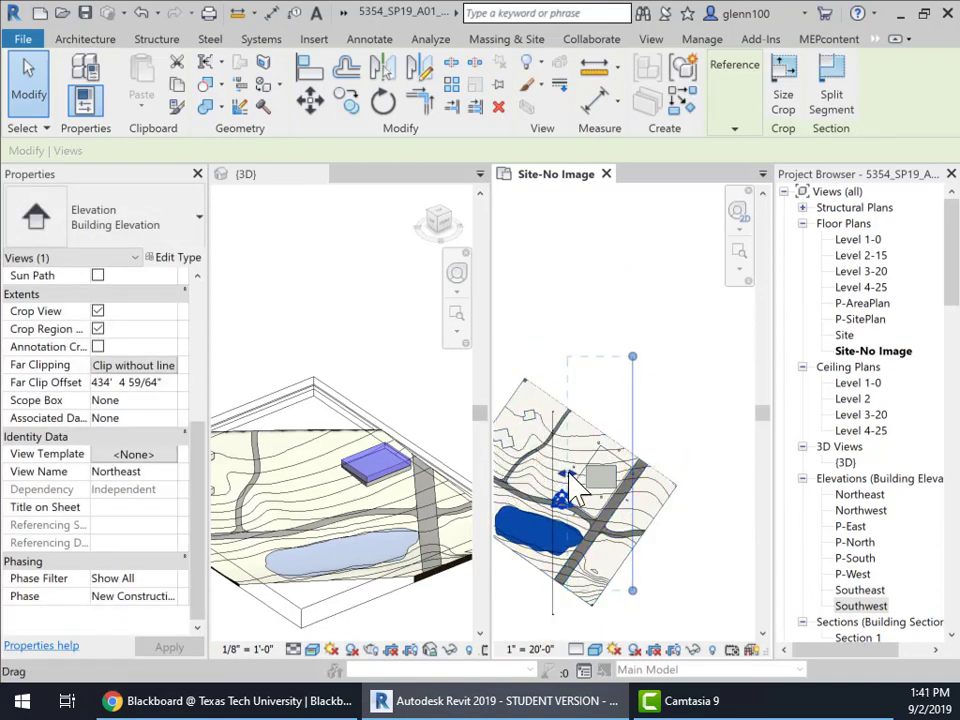
mouse_move(568, 488)
left_mouse_down()
mouse_move(540, 500)
mouse_move(491, 476)
left_mouse_up()
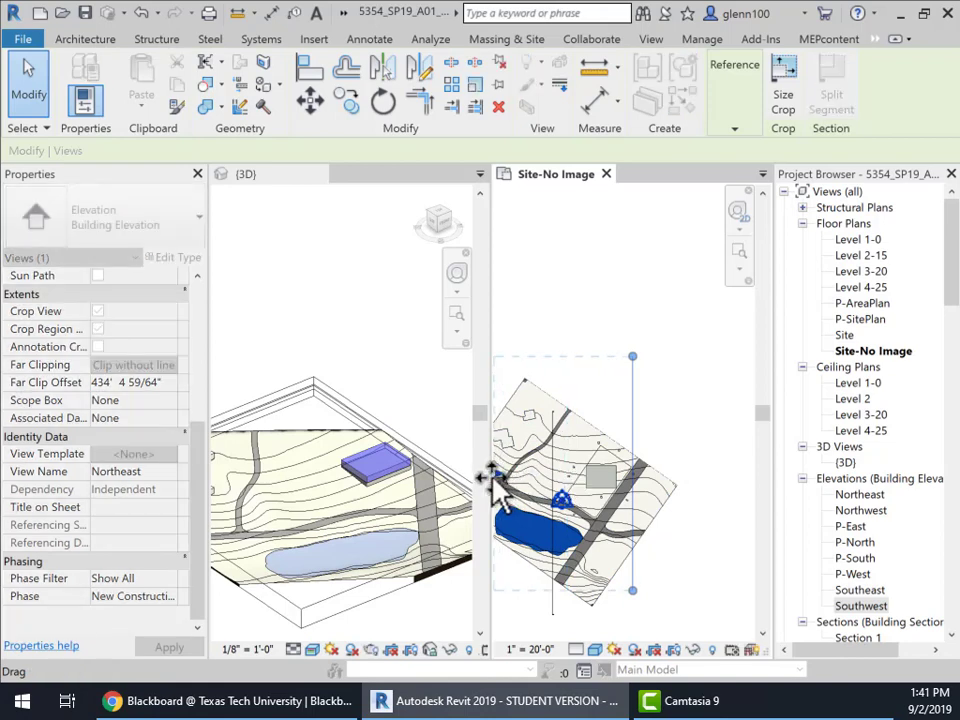
scroll(516, 480, "down", 1)
middle_click_drag(604, 508, 695, 493)
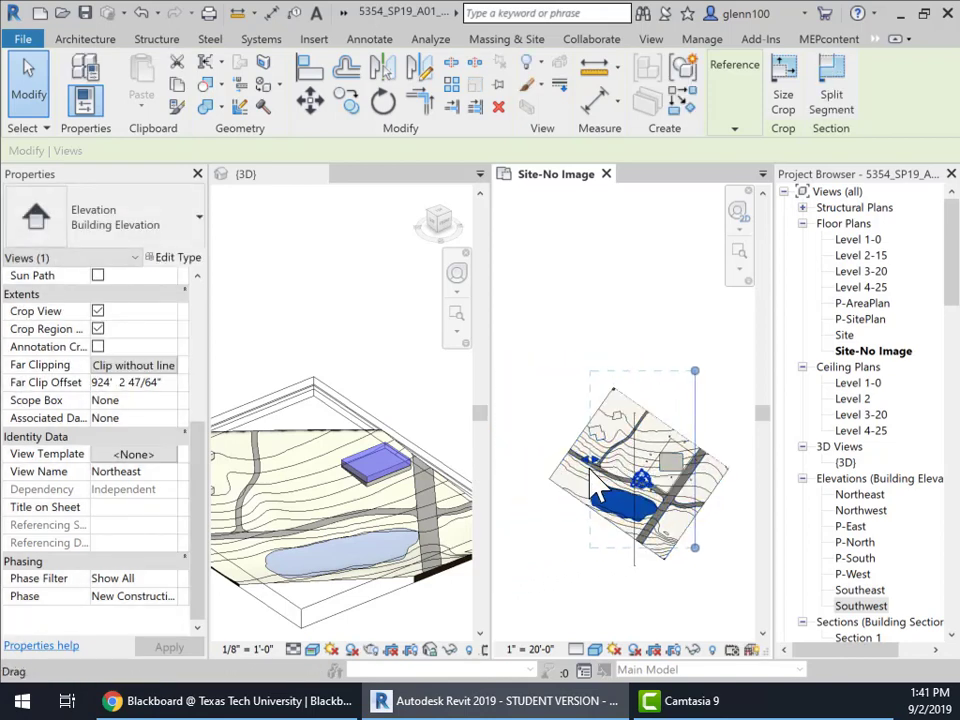
left_click_drag(590, 478, 668, 508)
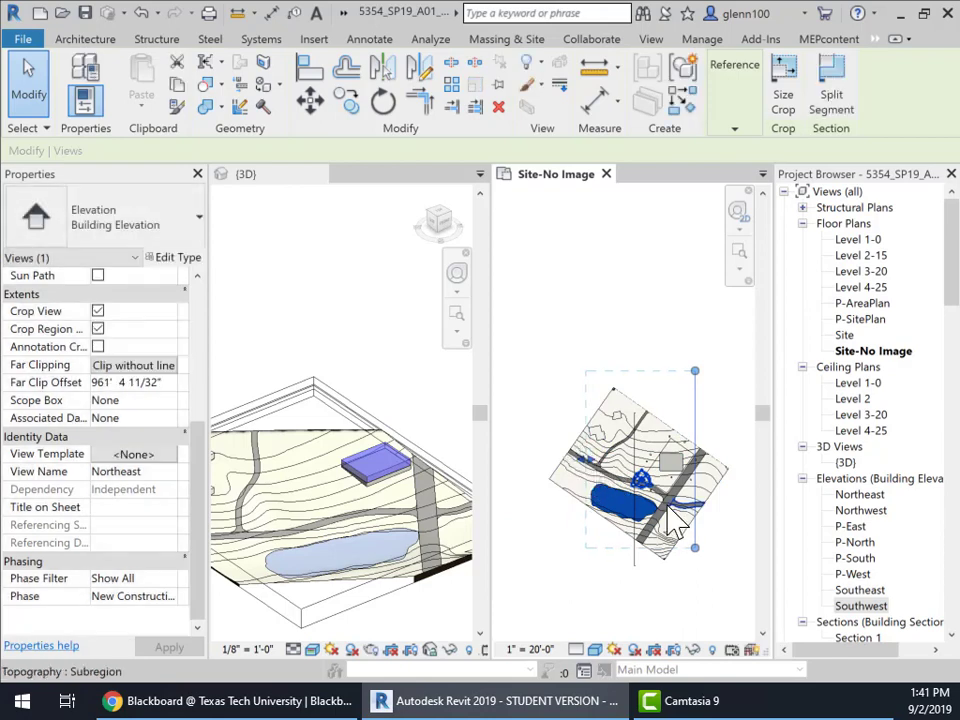
- Select the Northwest and Southwest elevations in the site plan and examine their view lines and far clip depths
scroll(672, 522, "up", 5)
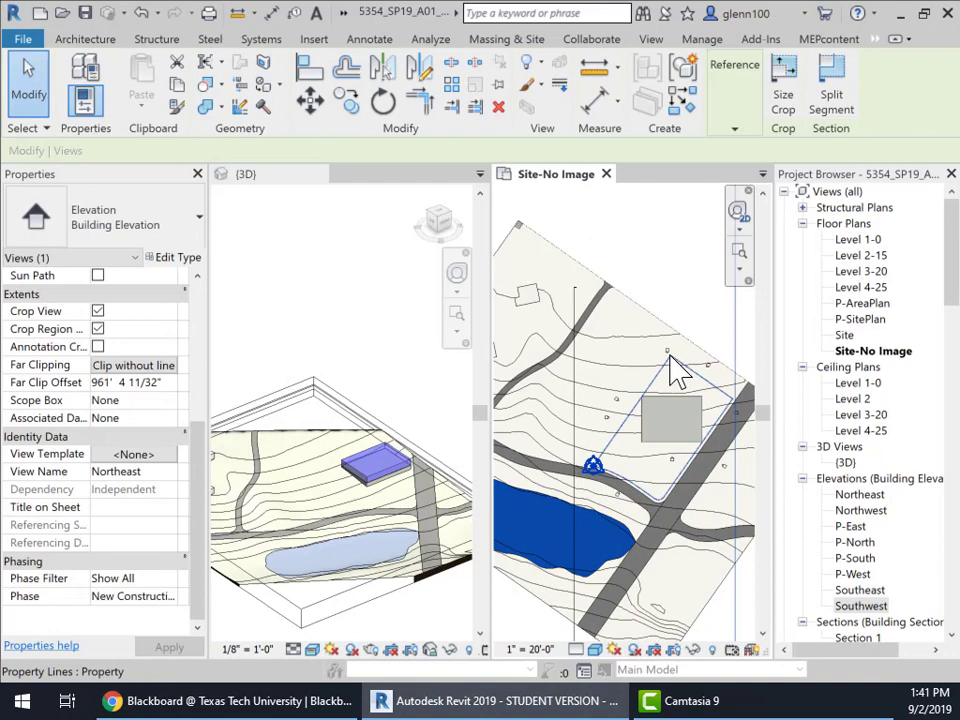
scroll(676, 370, "up", 4)
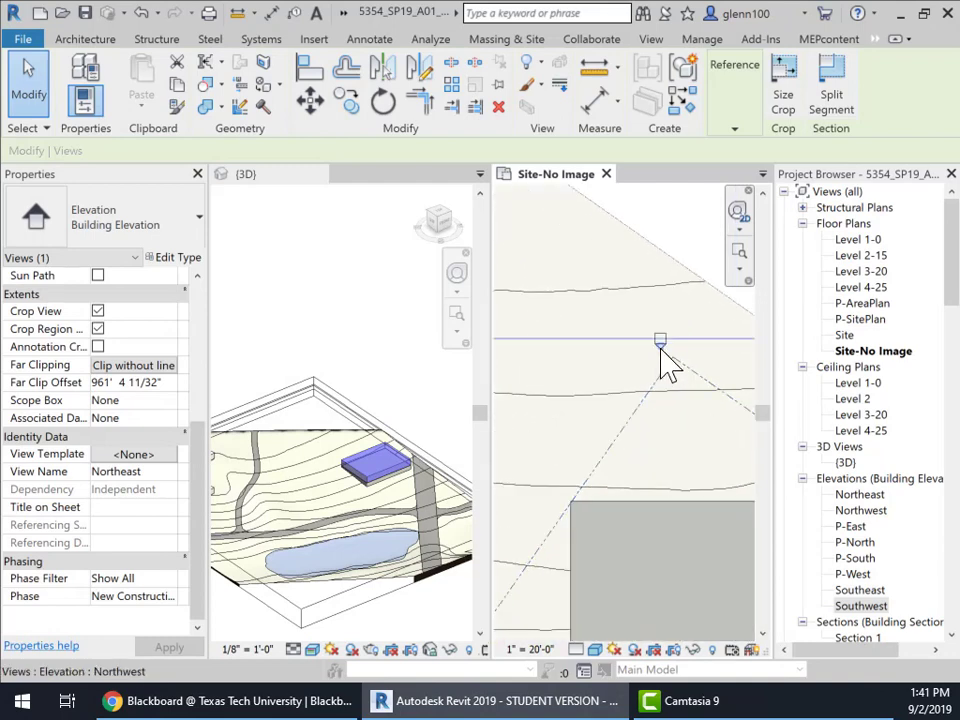
left_click(661, 352)
scroll(661, 350, "down", 4)
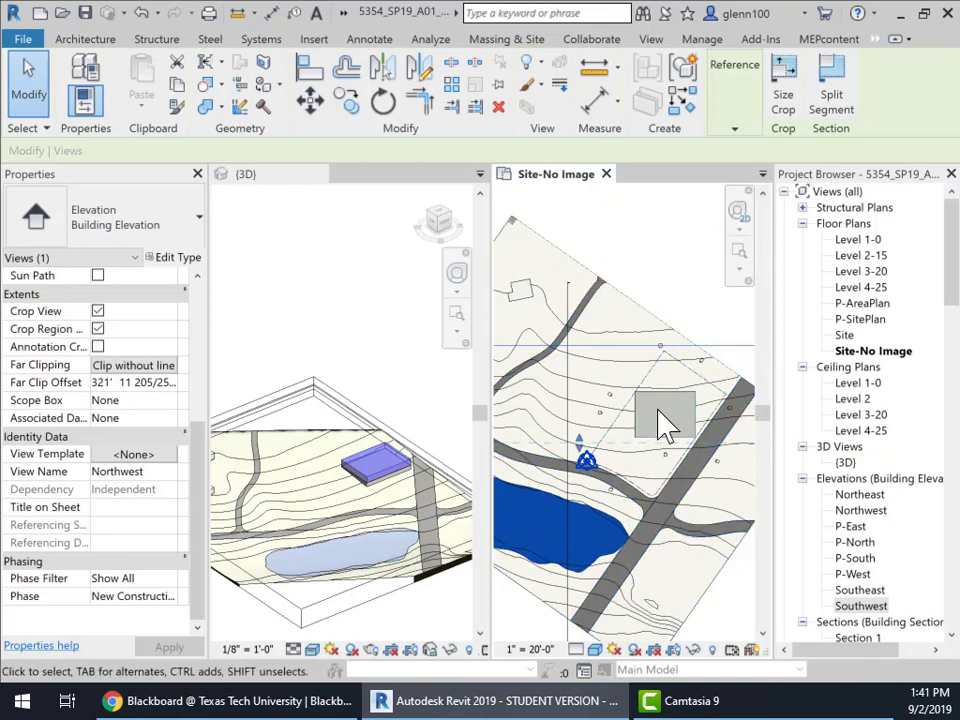
scroll(669, 424, "down", 2)
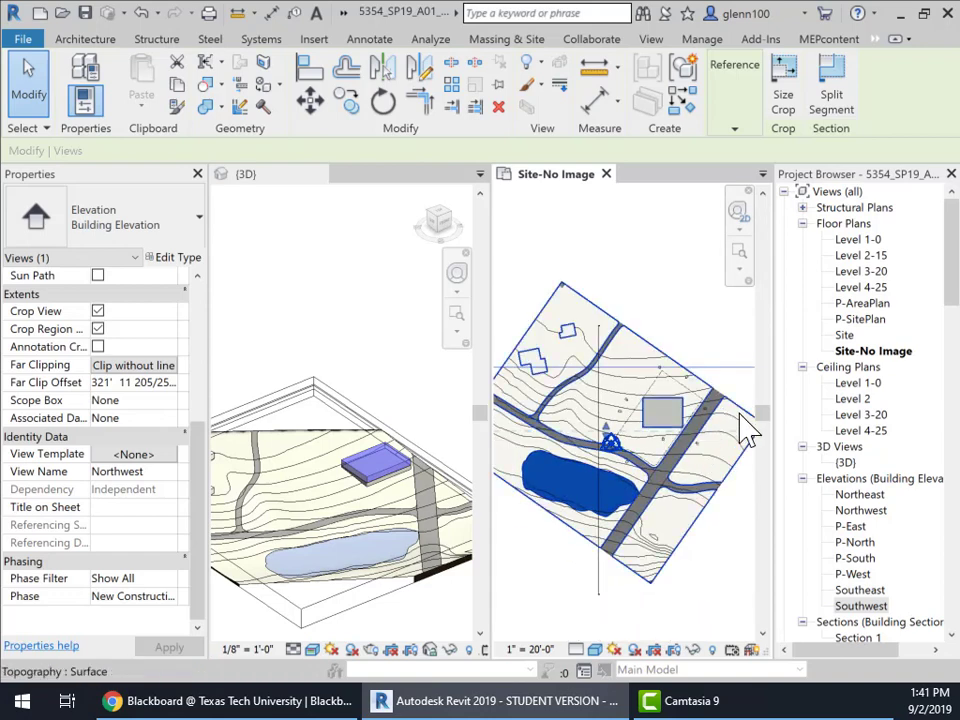
scroll(639, 418, "up", 4)
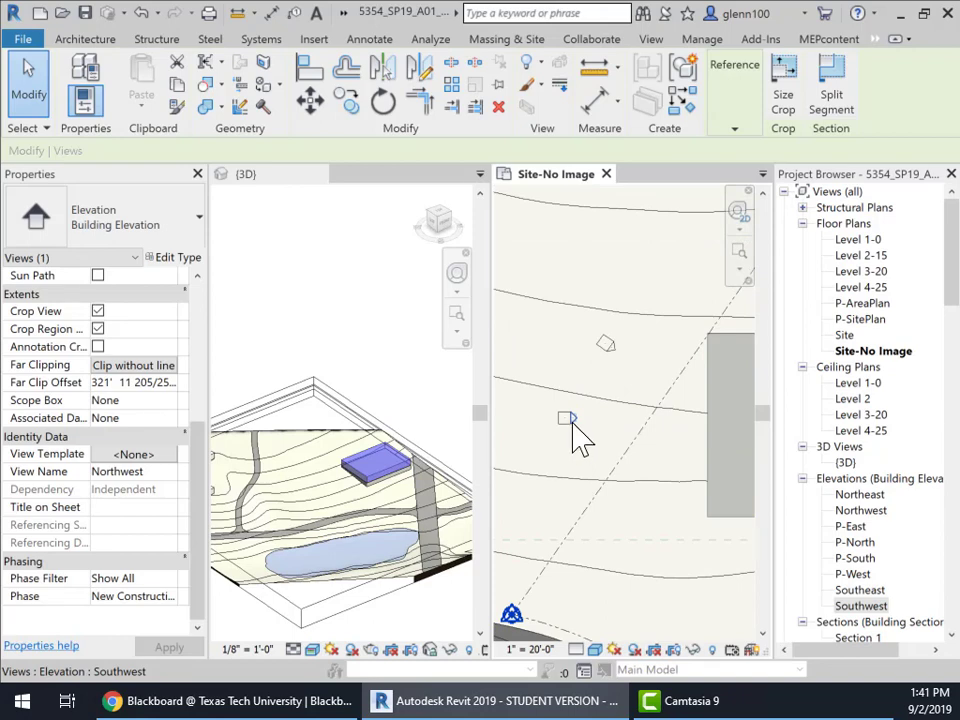
scroll(577, 423, "down", 5)
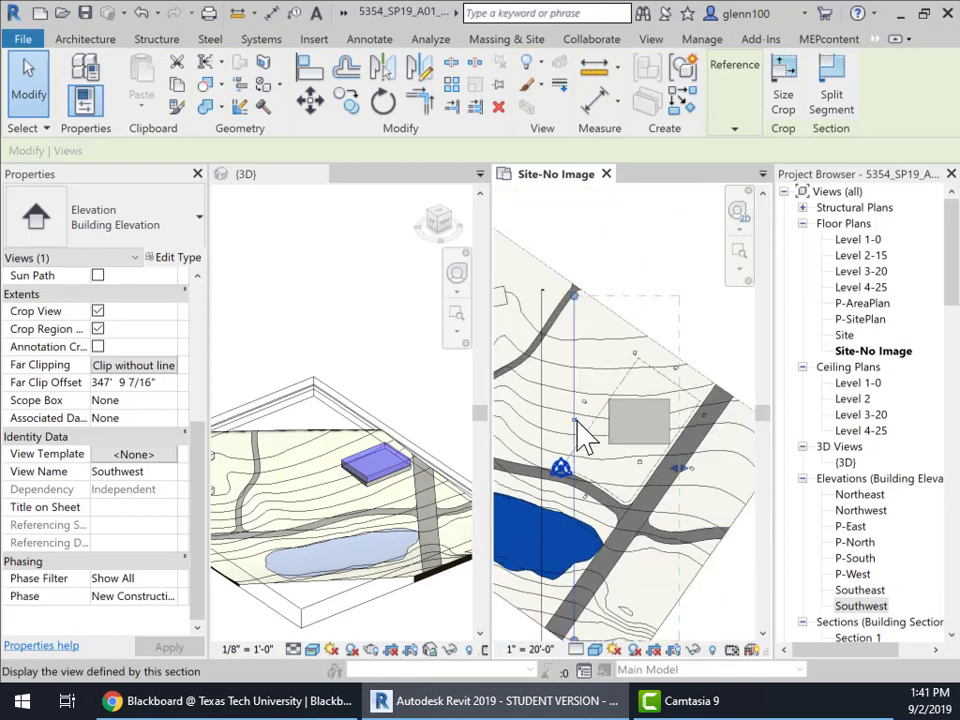
- Deselect the Southwest elevation and close the {3D} view so the Site-No Image plan fills the drawing area
left_click(666, 285)
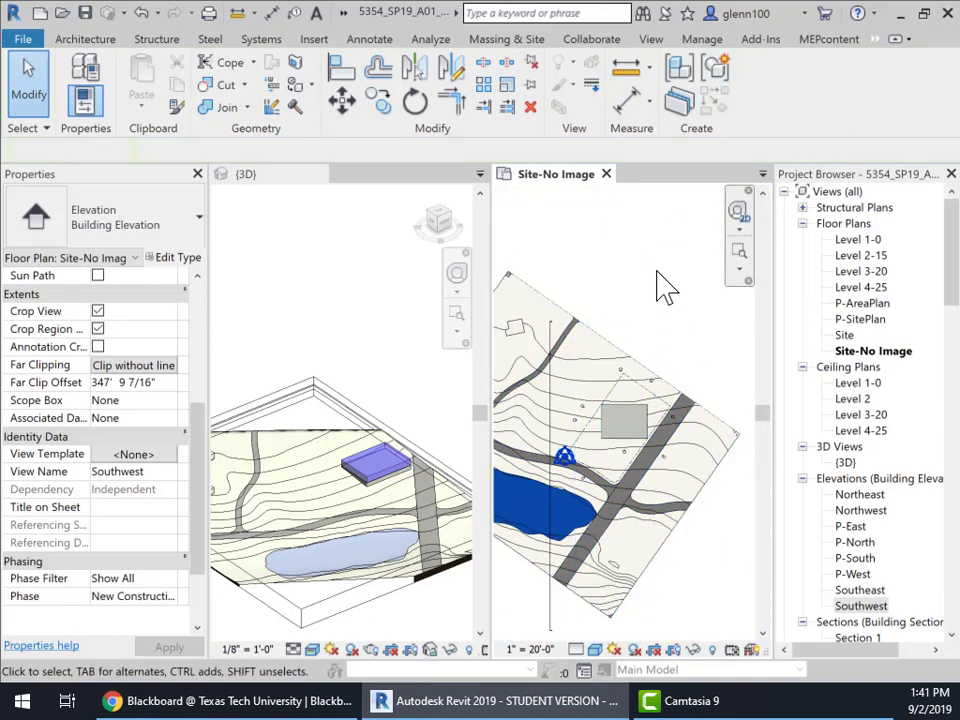
left_click(481, 176)
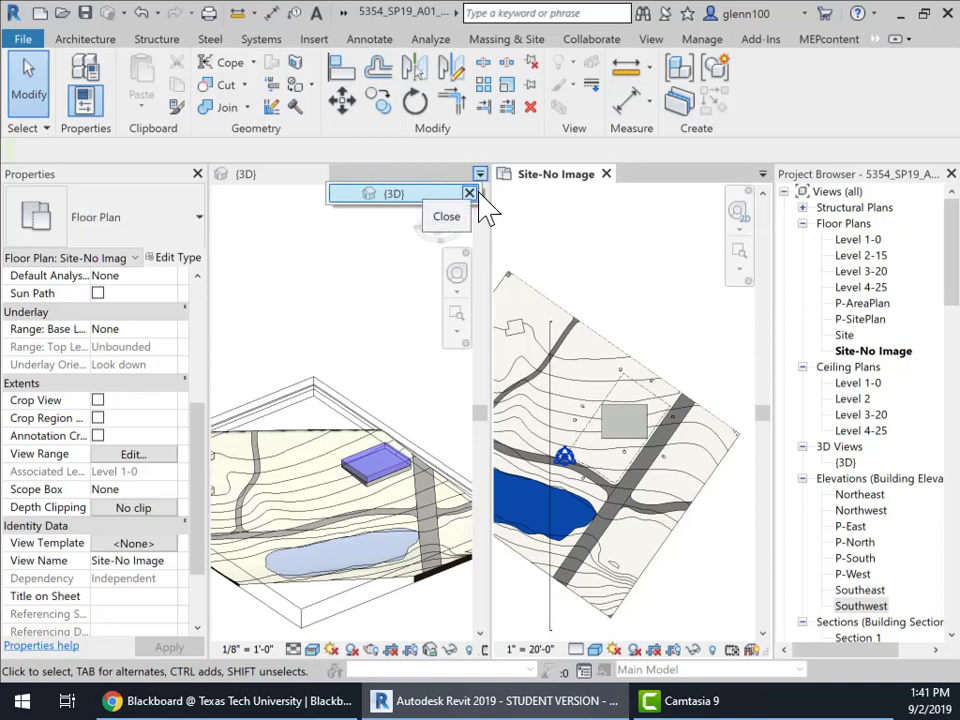
left_click(469, 194)
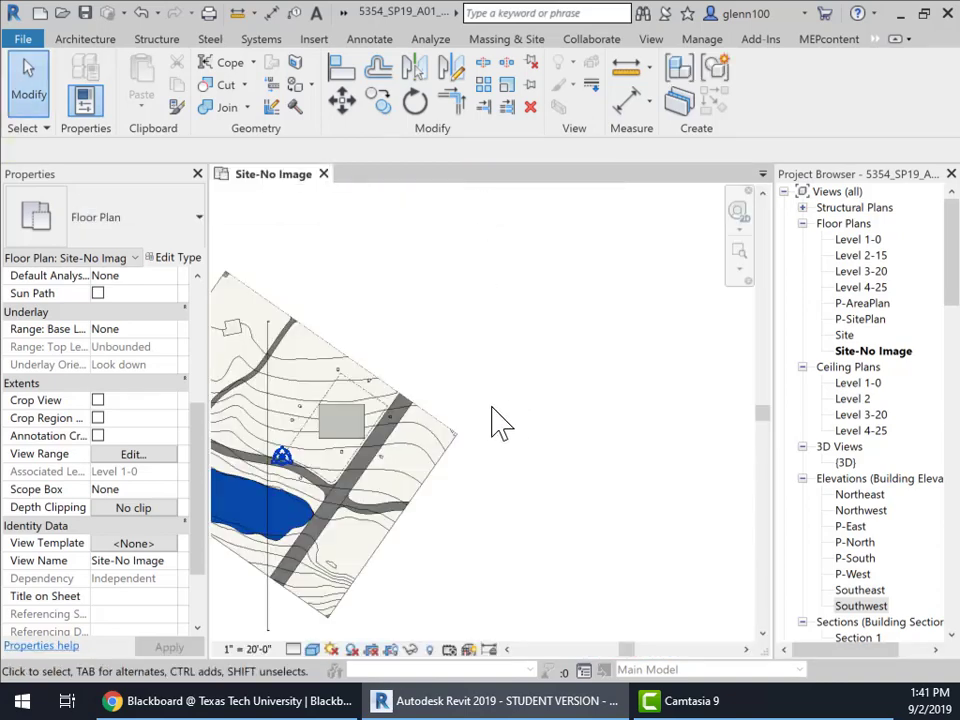
scroll(500, 424, "down", 2)
middle_click_drag(500, 424, 596, 411)
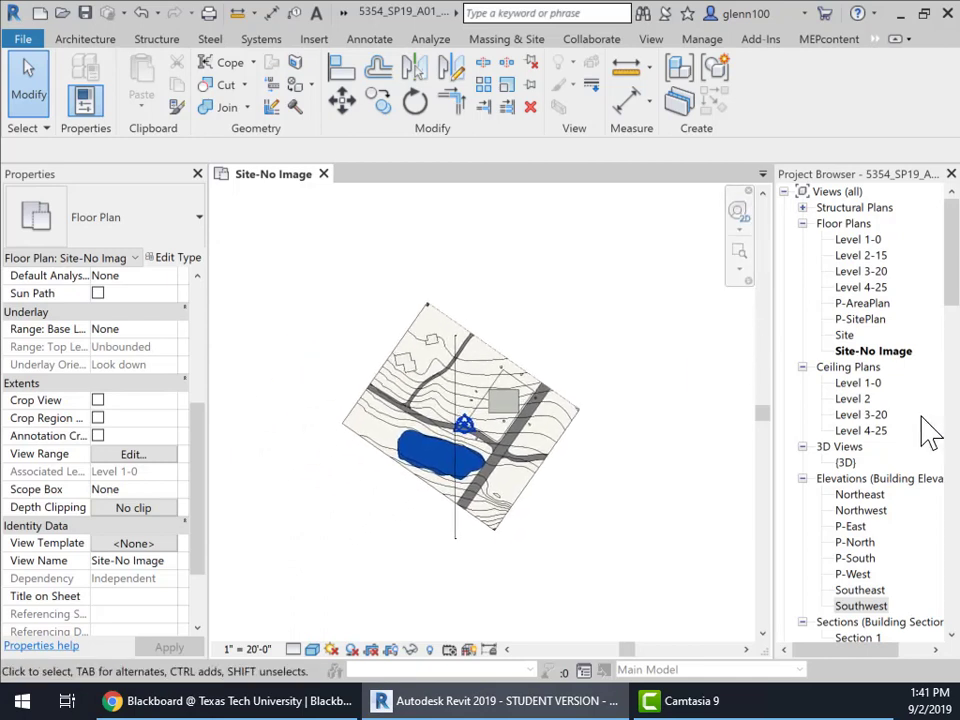
- Open the Northeast elevation and close the Site-No Image floor plan
scroll(855, 535, "down", 1)
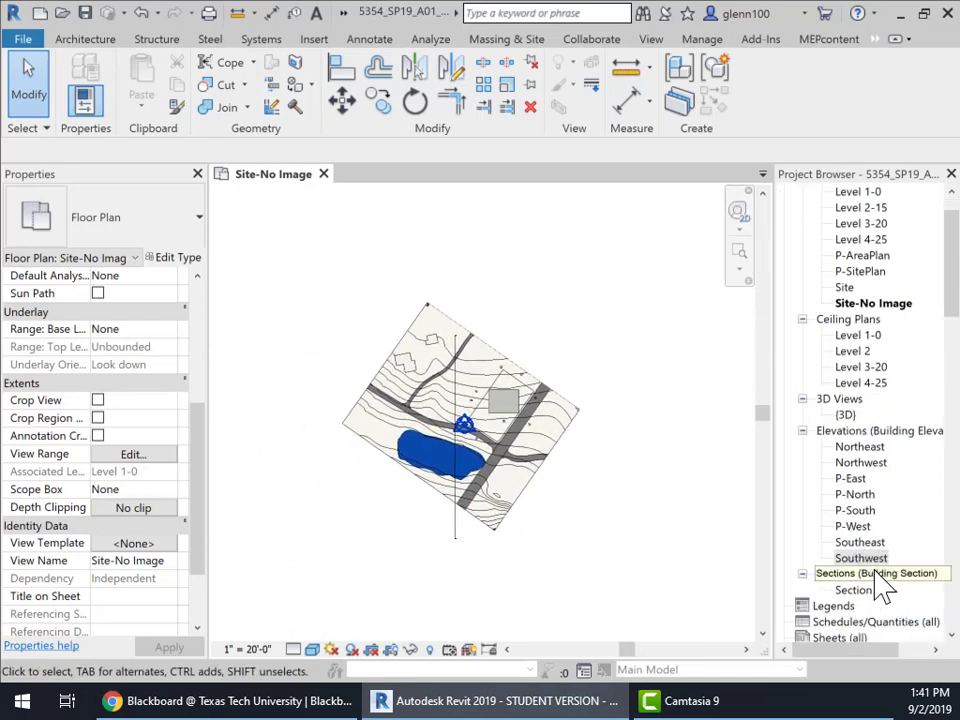
double_click(858, 448)
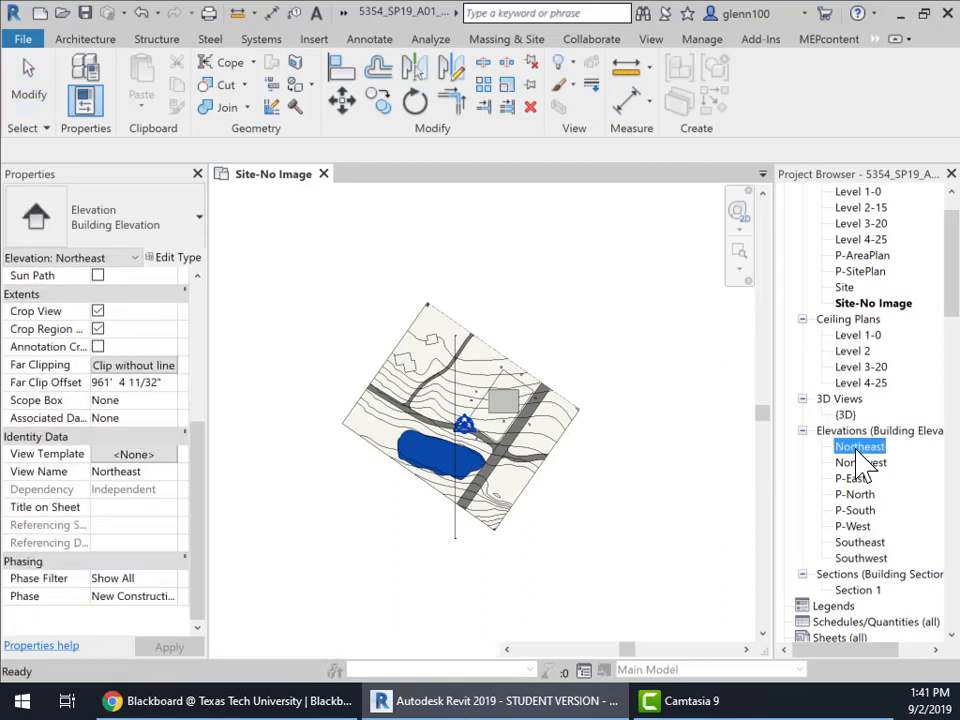
left_click(311, 176)
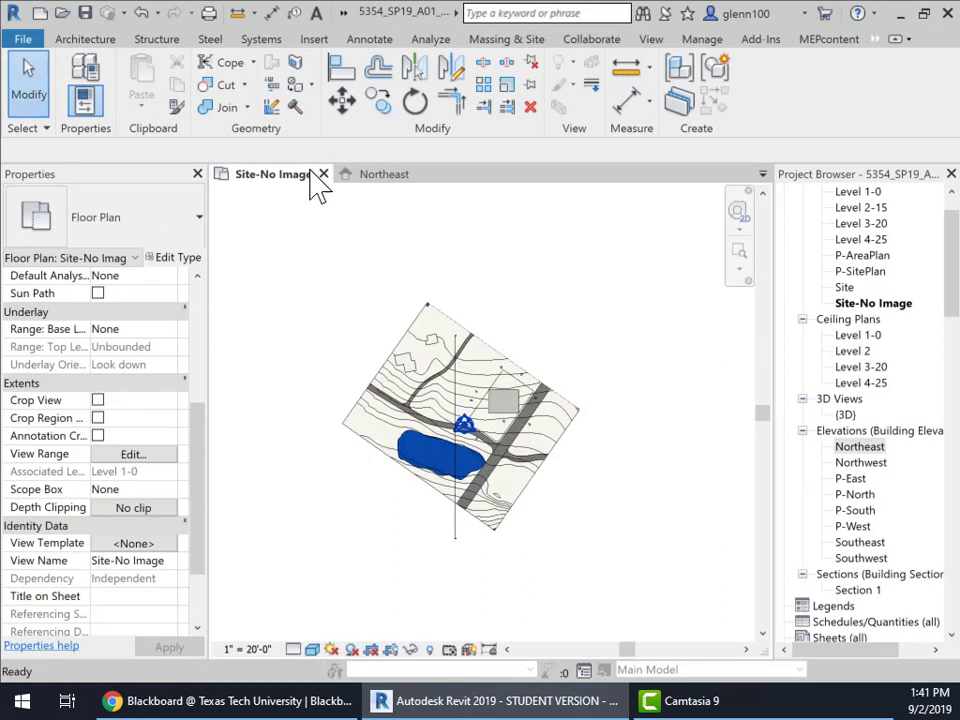
left_click(324, 174)
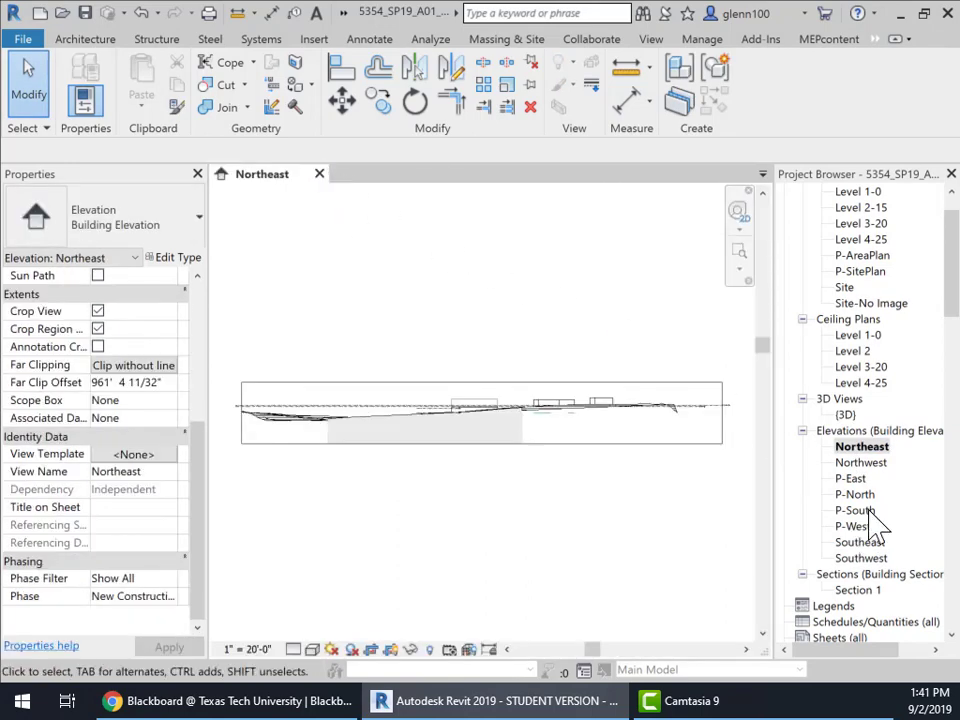
- Open the Northwest, Southeast and Southwest elevations one after another
double_click(861, 463)
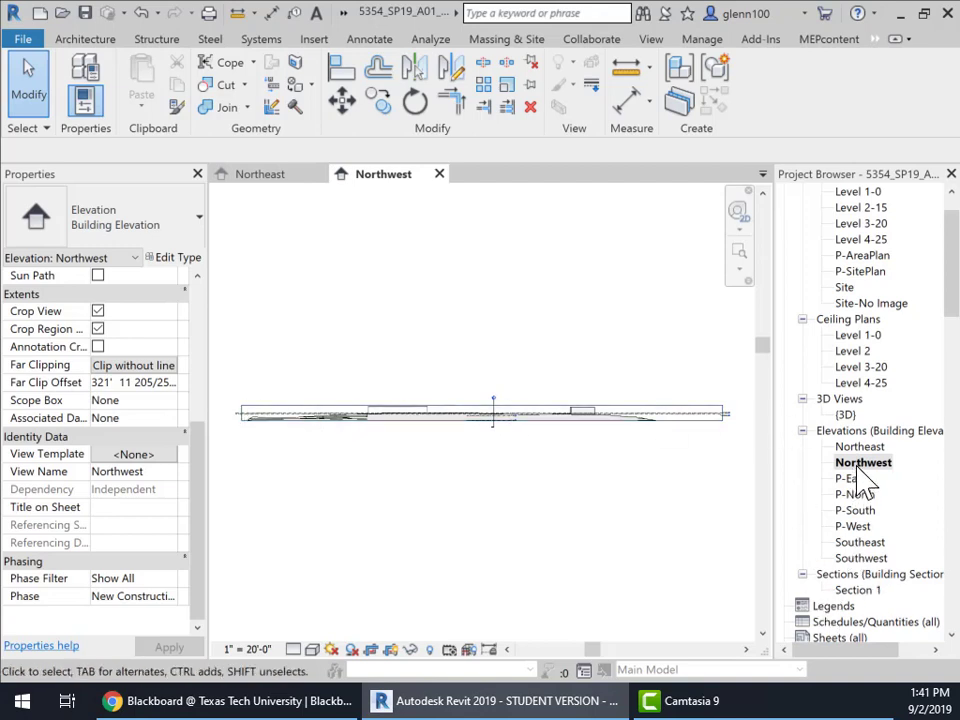
double_click(862, 544)
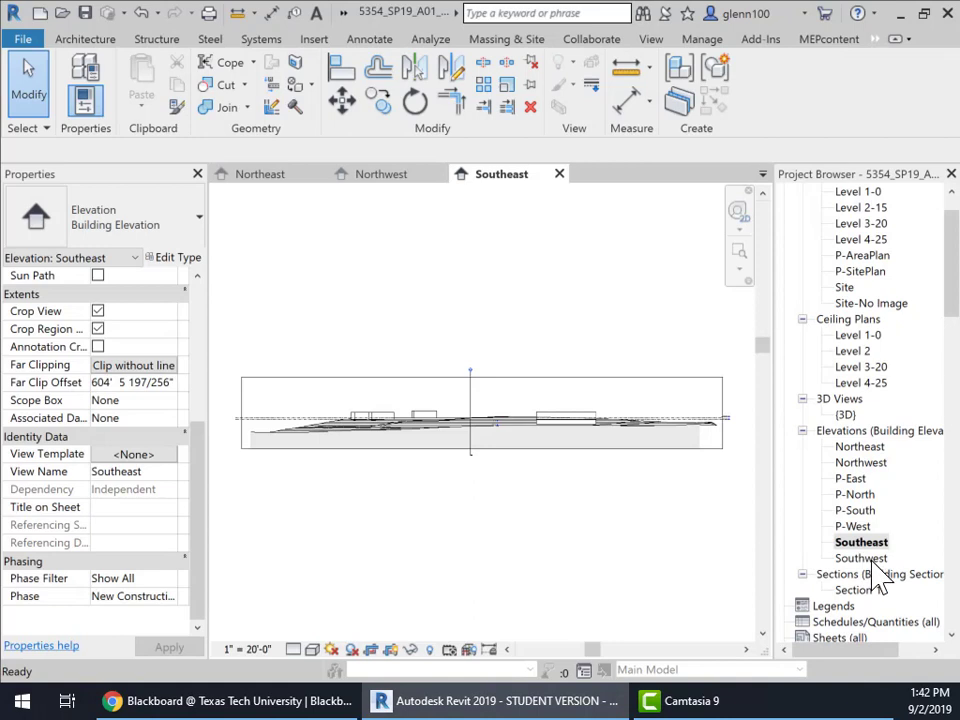
double_click(870, 560)
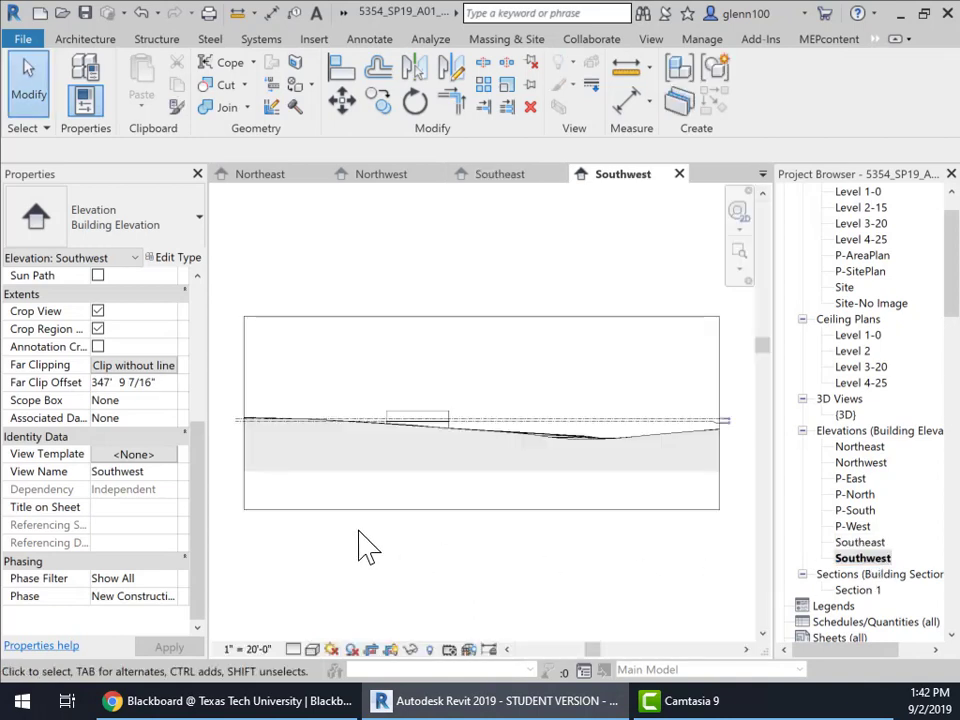
- Examine the building mass, terrain and level lines across the Southwest elevation up to the level heads at the crop boundary
scroll(386, 510, "down", 1)
middle_click_drag(386, 510, 431, 446)
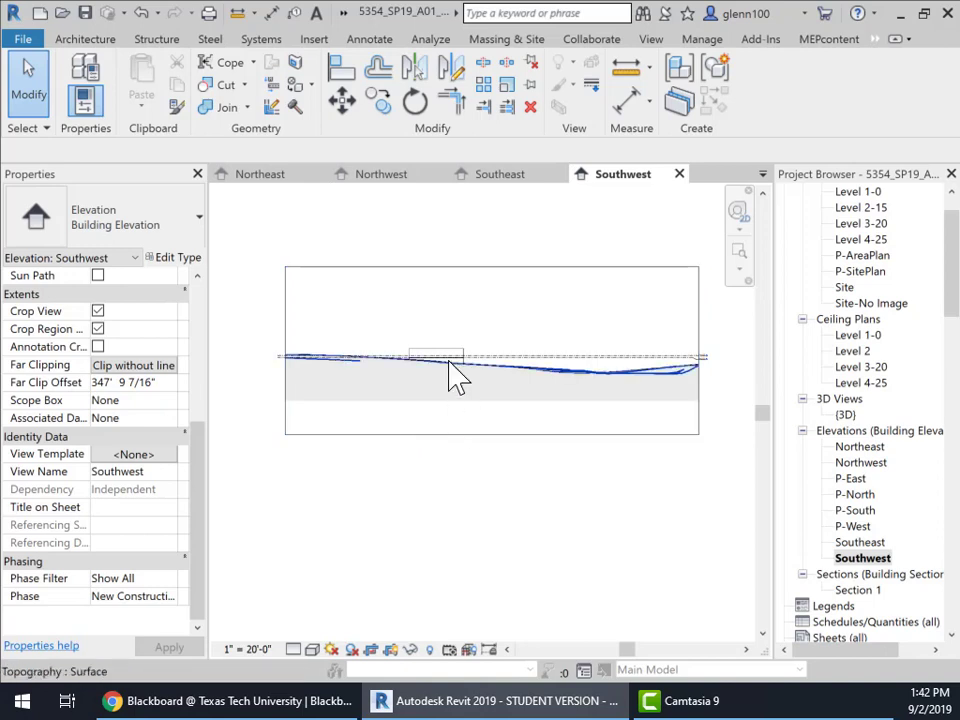
scroll(450, 378, "up", 3)
scroll(466, 382, "up", 1)
middle_click_drag(418, 444, 273, 507)
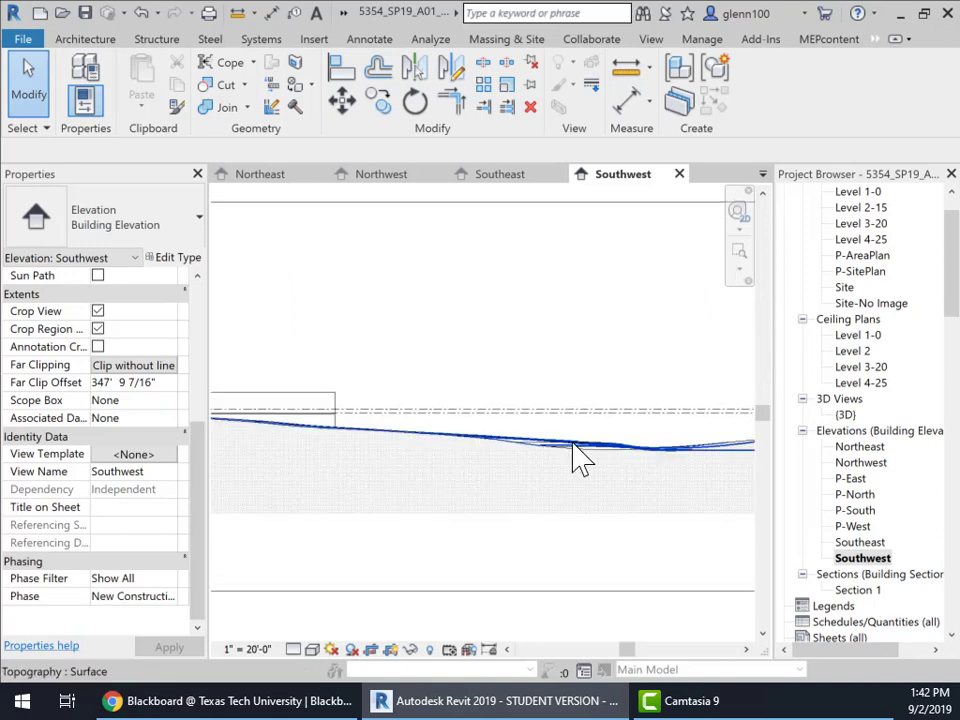
scroll(610, 447, "up", 3)
middle_click_drag(540, 456, 236, 411)
middle_click_drag(627, 439, 407, 499)
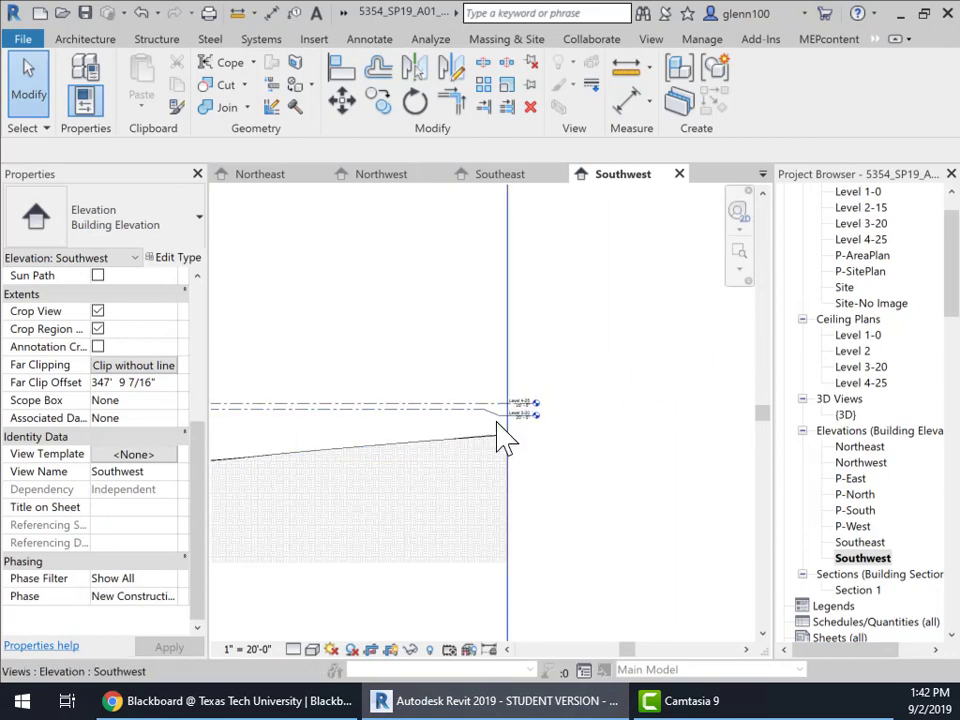
- Select both level lines in the Southwest elevation, then Level 3-20 alone, and inspect their ends at the crop boundary
left_click_drag(440, 342, 377, 440)
scroll(345, 447, "down", 2)
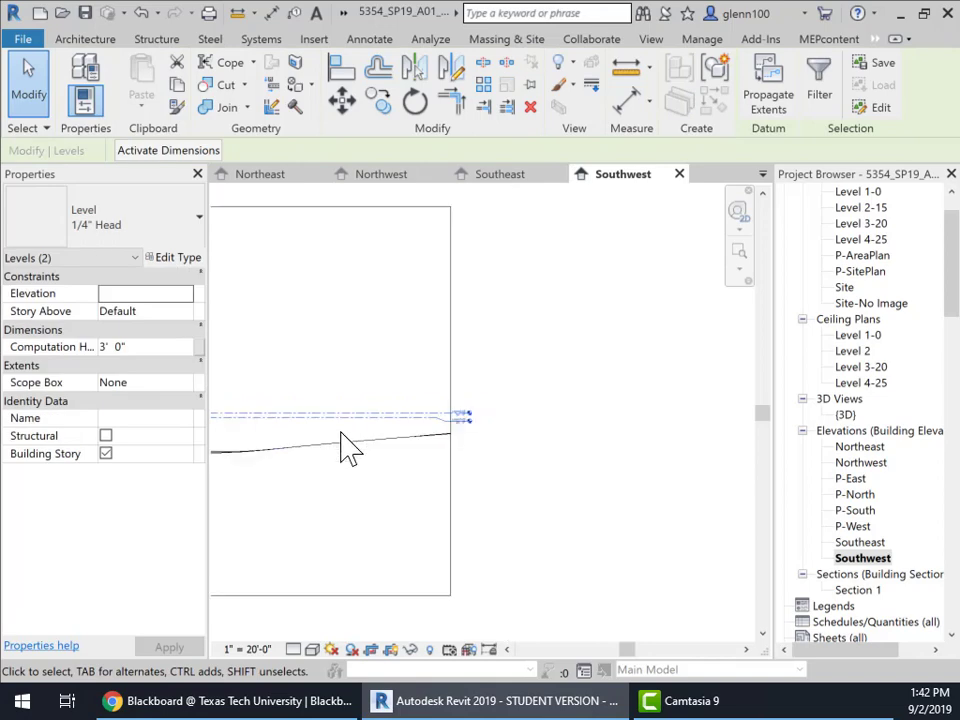
middle_click_drag(349, 446, 658, 428)
middle_click_drag(713, 462, 585, 495)
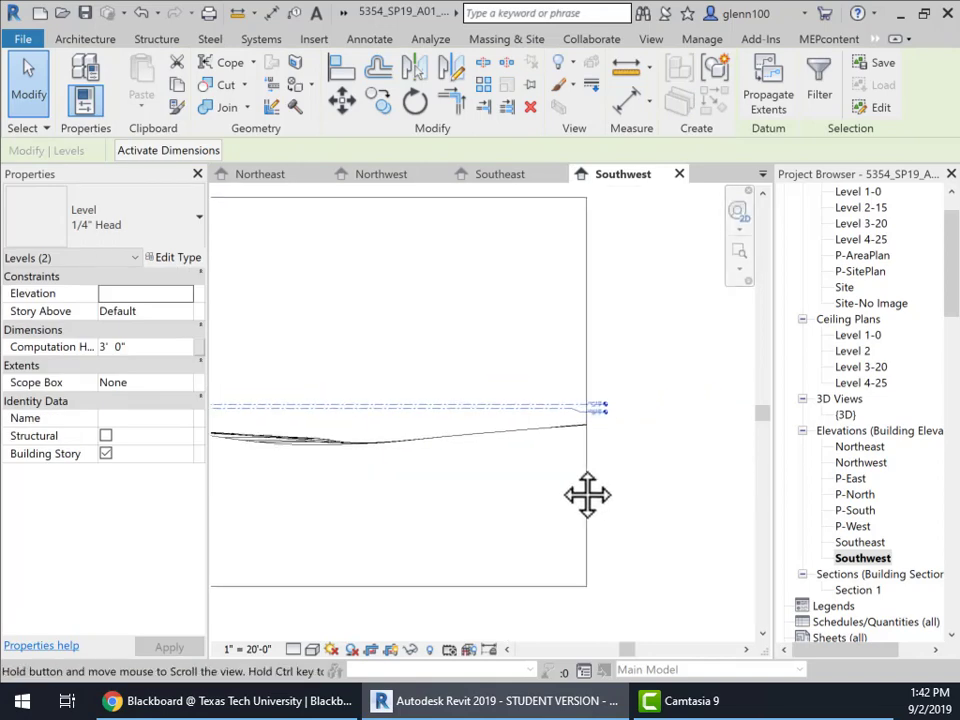
left_click(556, 354)
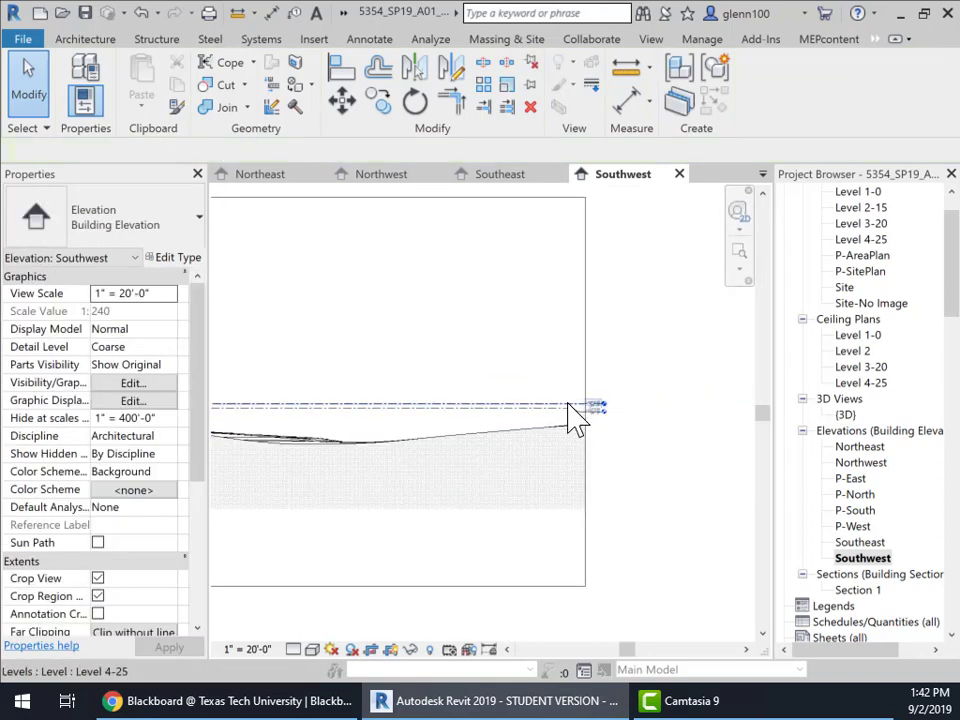
left_click_drag(571, 418, 588, 425)
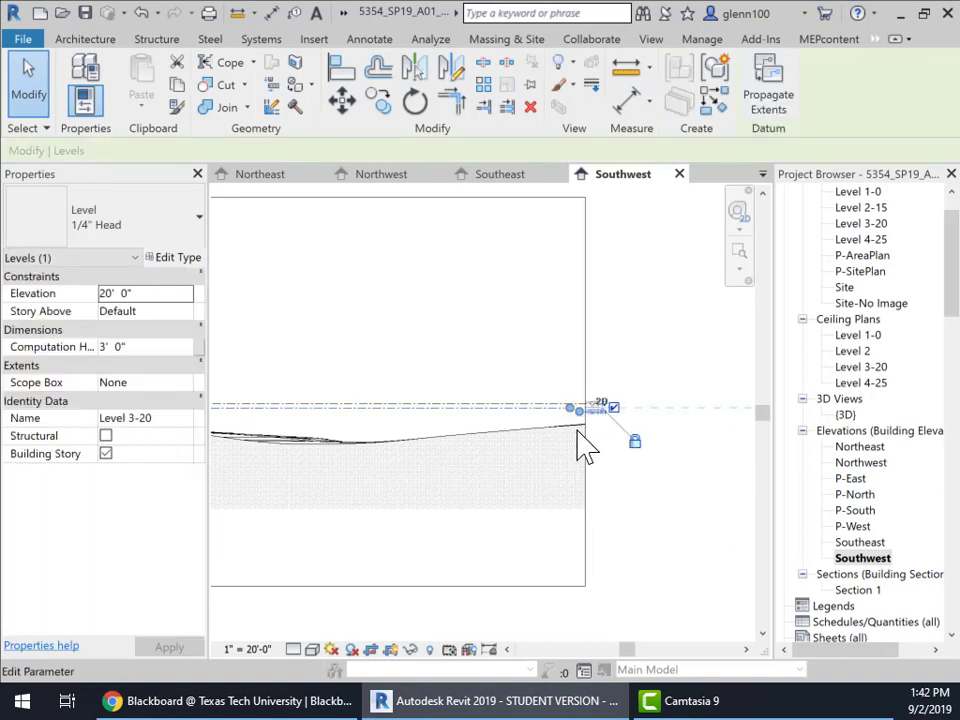
- Temporarily reveal the hidden elements in the Southwest elevation and look along the building and terrain for hidden levels
left_click(430, 650)
left_click(399, 467)
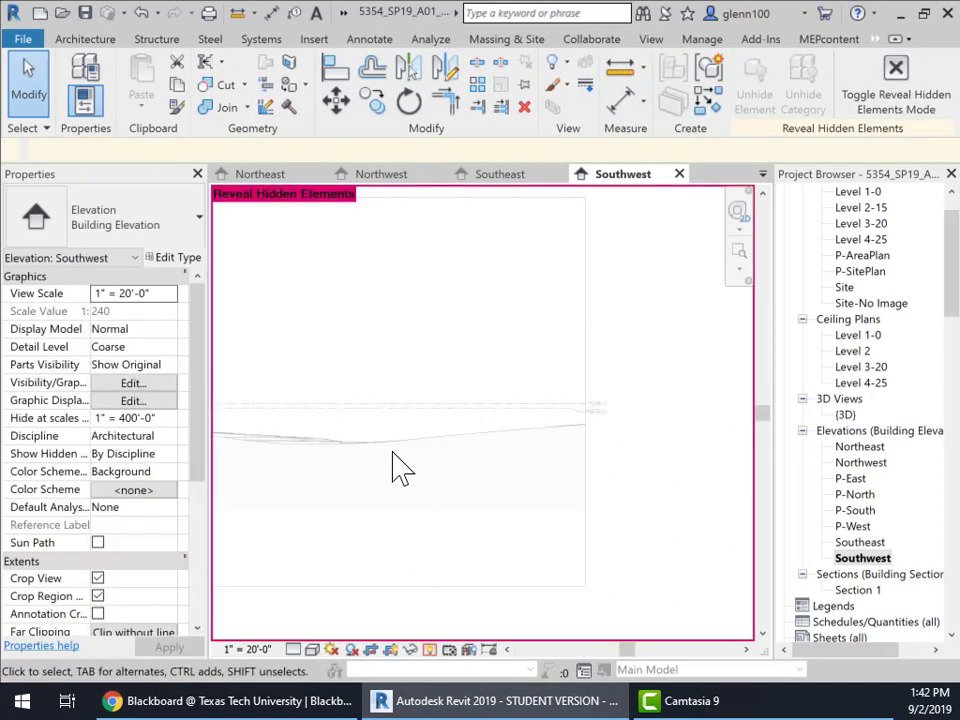
middle_click_drag(379, 456, 658, 431)
middle_click_drag(438, 415, 474, 444)
scroll(381, 439, "down", 3)
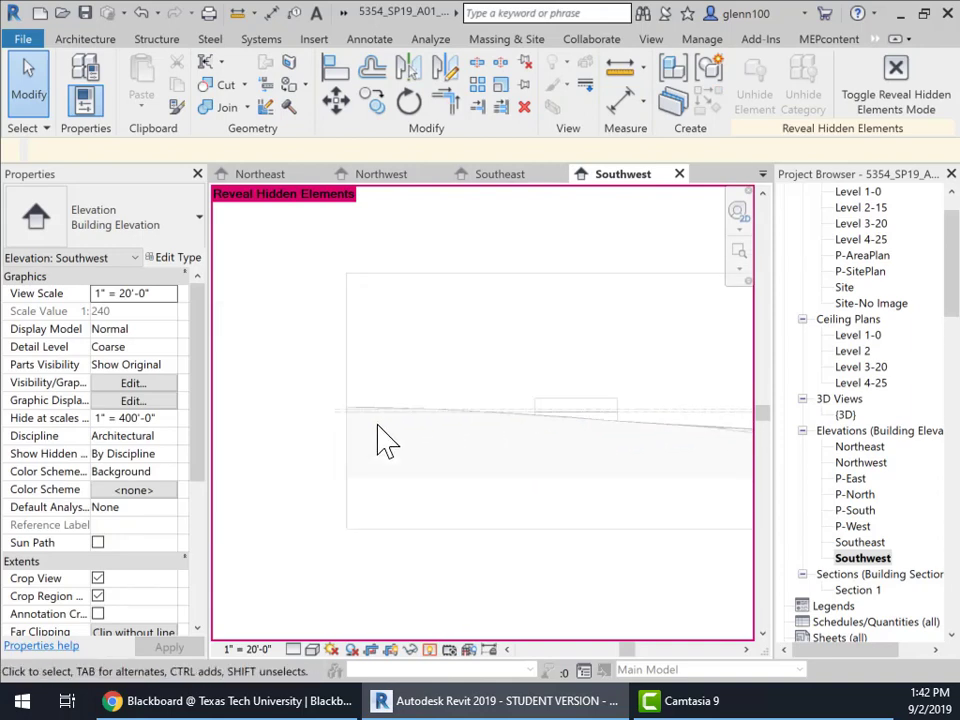
scroll(428, 400, "up", 1)
middle_click_drag(602, 460, 352, 509)
scroll(596, 460, "up", 2)
middle_click_drag(696, 461, 375, 450)
middle_click_drag(671, 446, 627, 404)
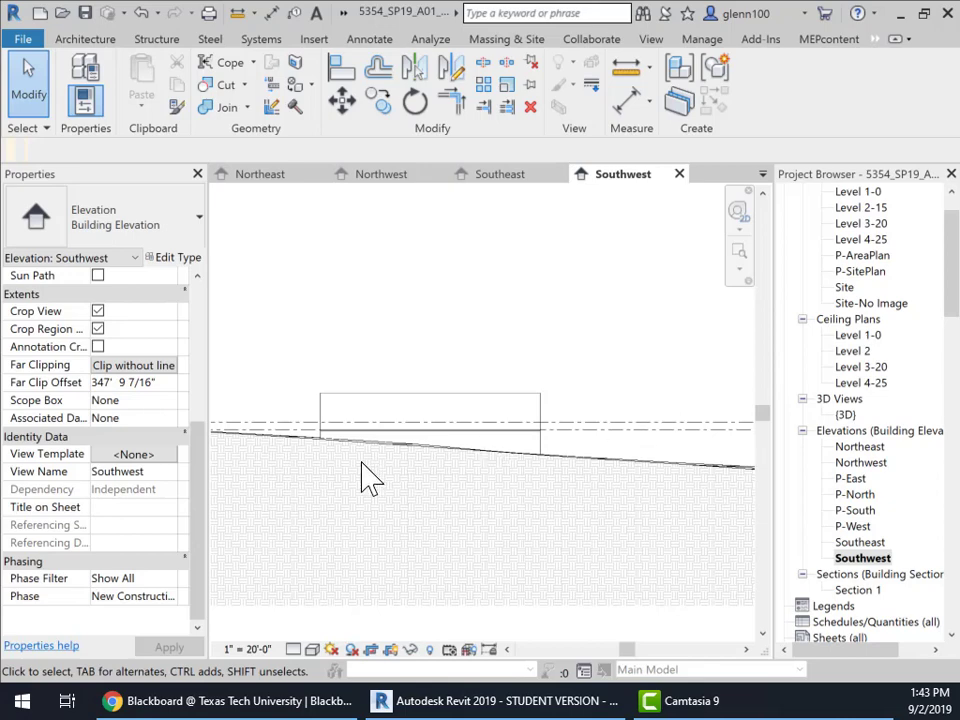
scroll(493, 525, "down", 2)
scroll(583, 467, "down", 2)
scroll(545, 408, "up", 2)
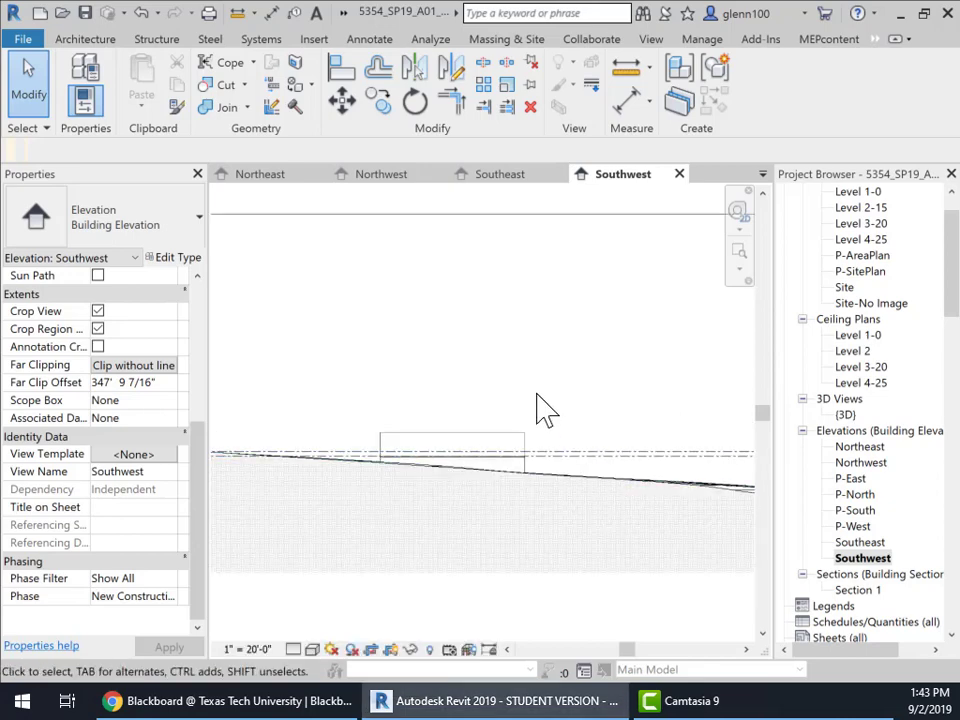
- Open the P-North elevation and examine the level heads beside its crop region
left_click(860, 498)
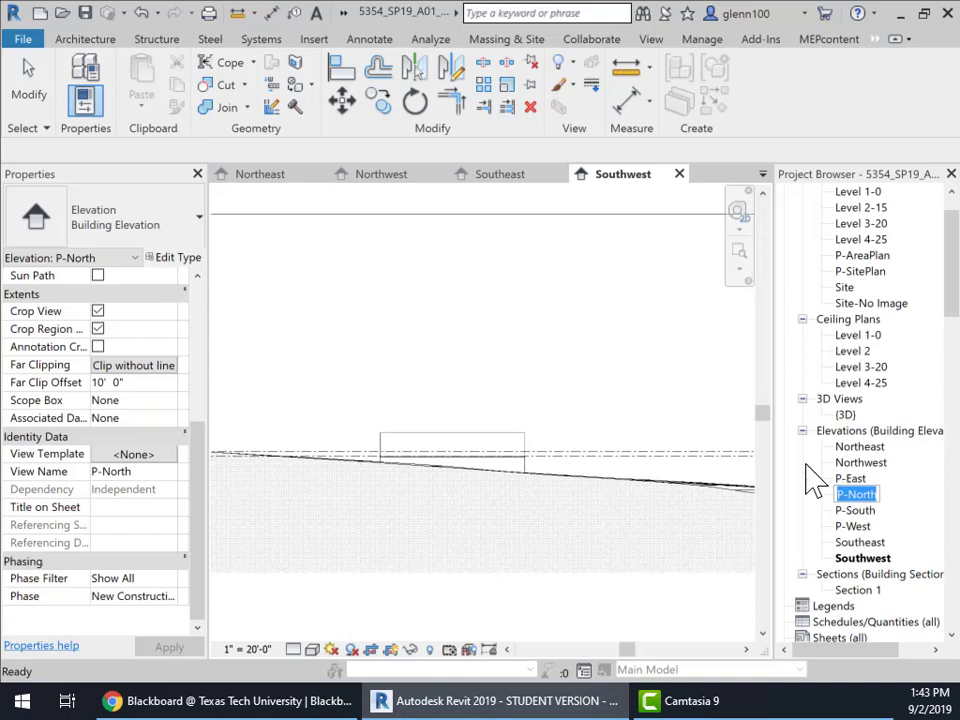
double_click(858, 495)
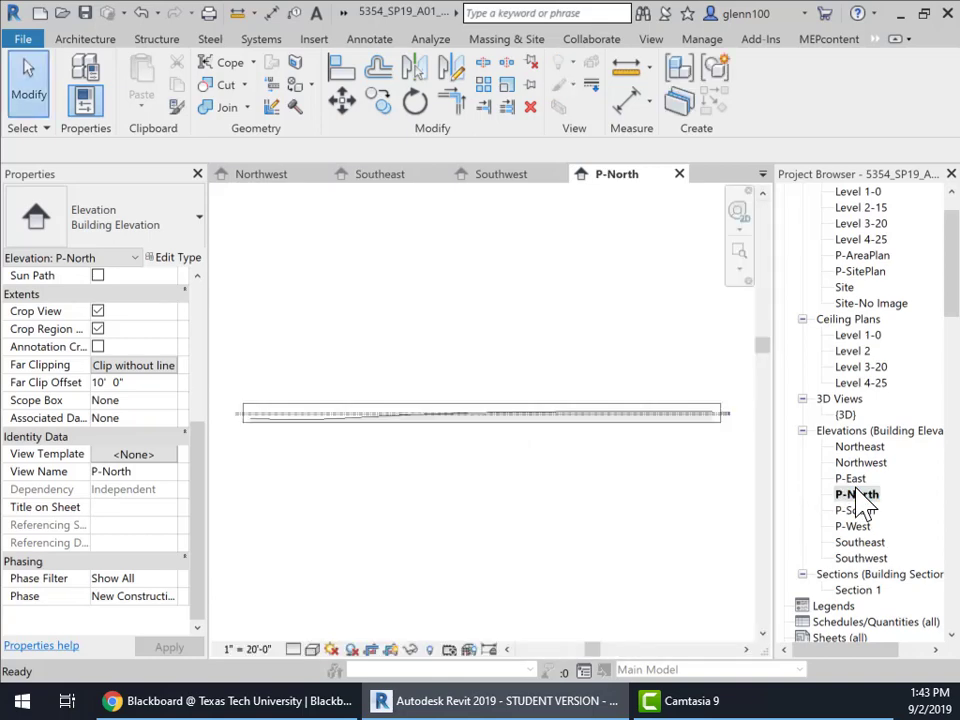
scroll(664, 428, "up", 1)
middle_click_drag(723, 411, 513, 476)
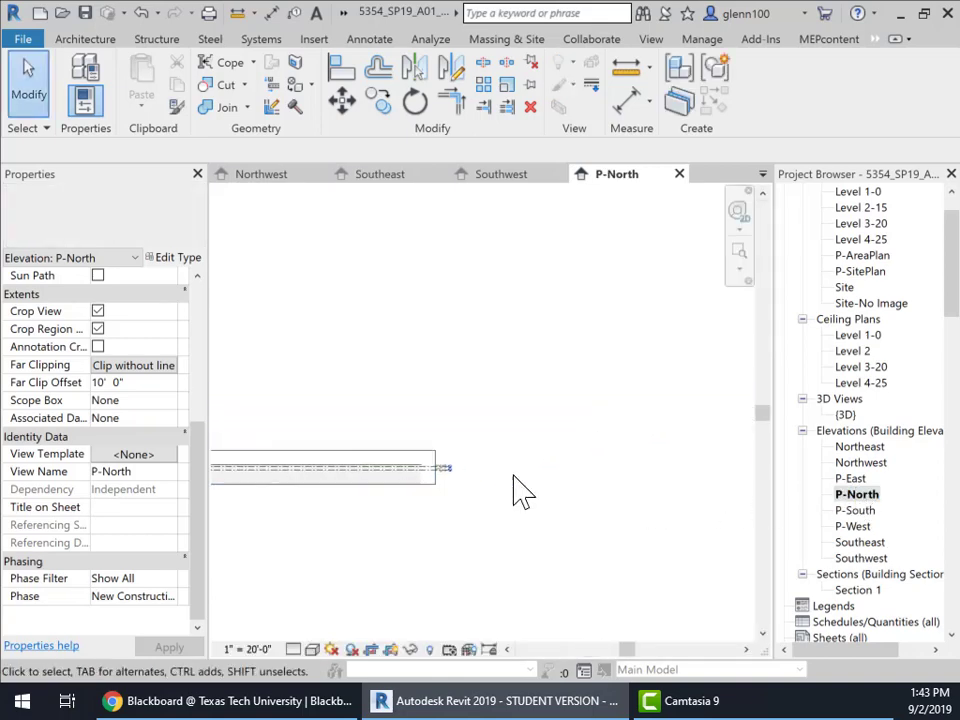
scroll(486, 483, "up", 3)
scroll(404, 488, "up", 2)
middle_click_drag(407, 482, 615, 465)
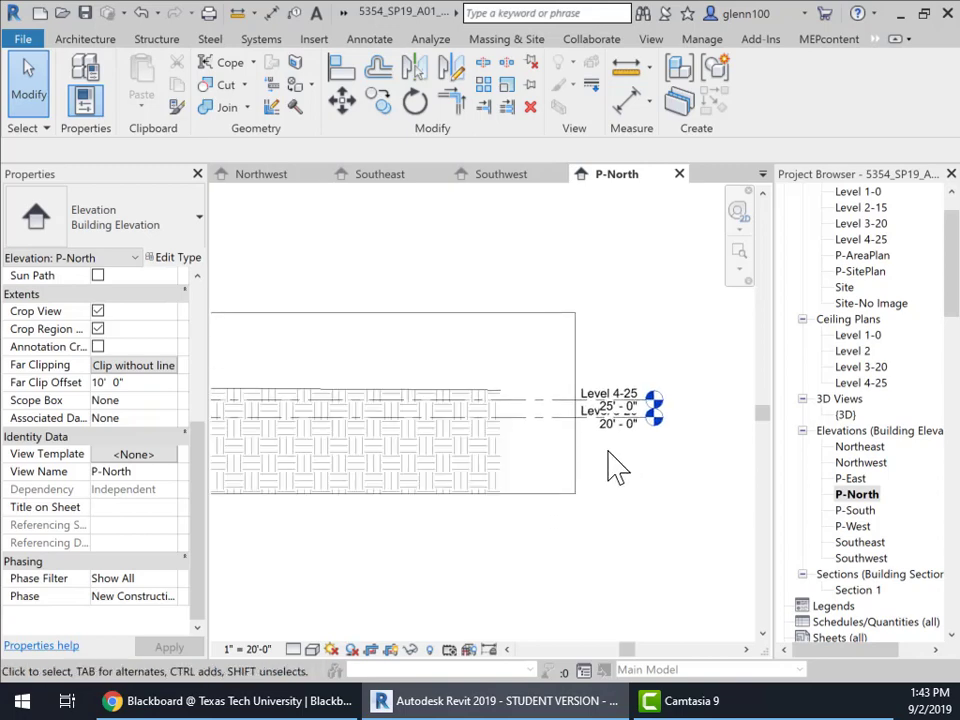
- Maximize the 3D extents of Level 3-20 and Level 4-25 in the P-North elevation
left_click(562, 432)
right_click(563, 434)
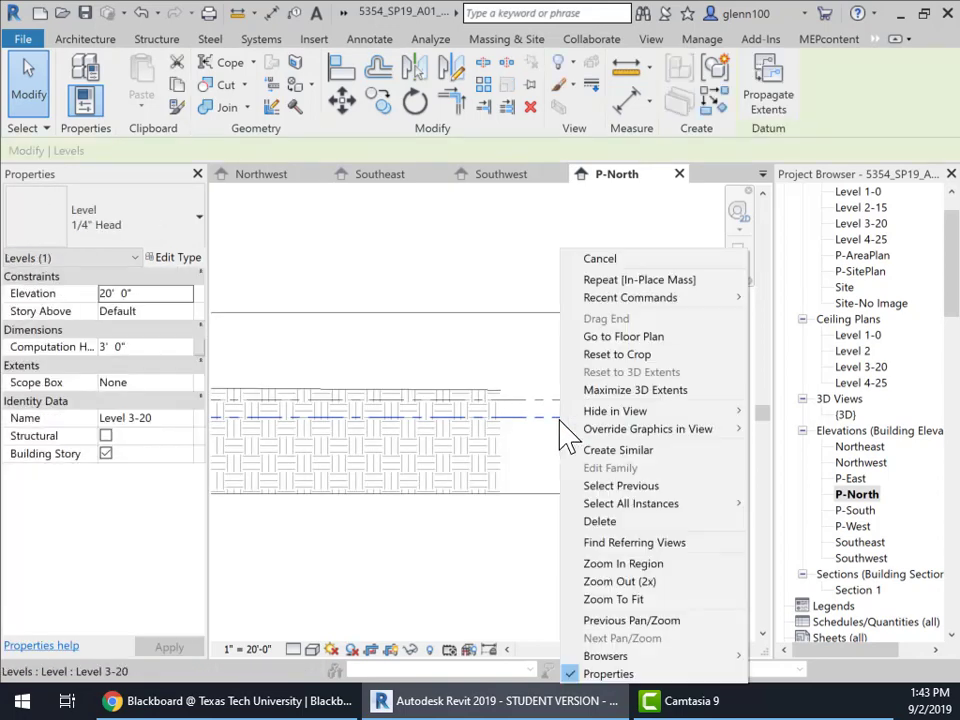
left_click(630, 392)
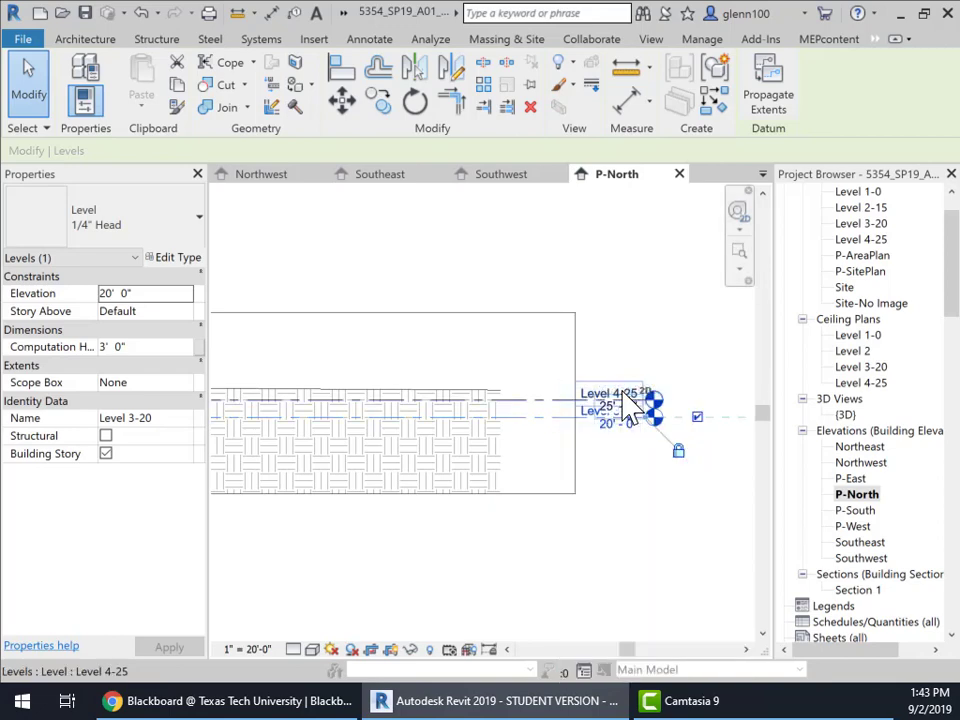
left_click(563, 412)
right_click(564, 412)
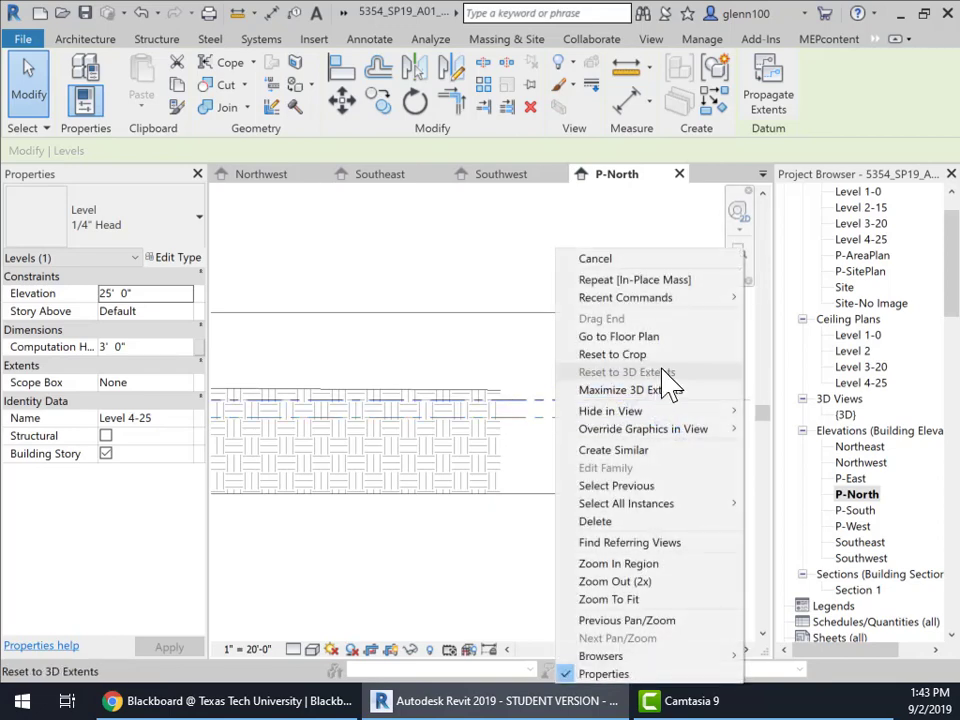
left_click(653, 391)
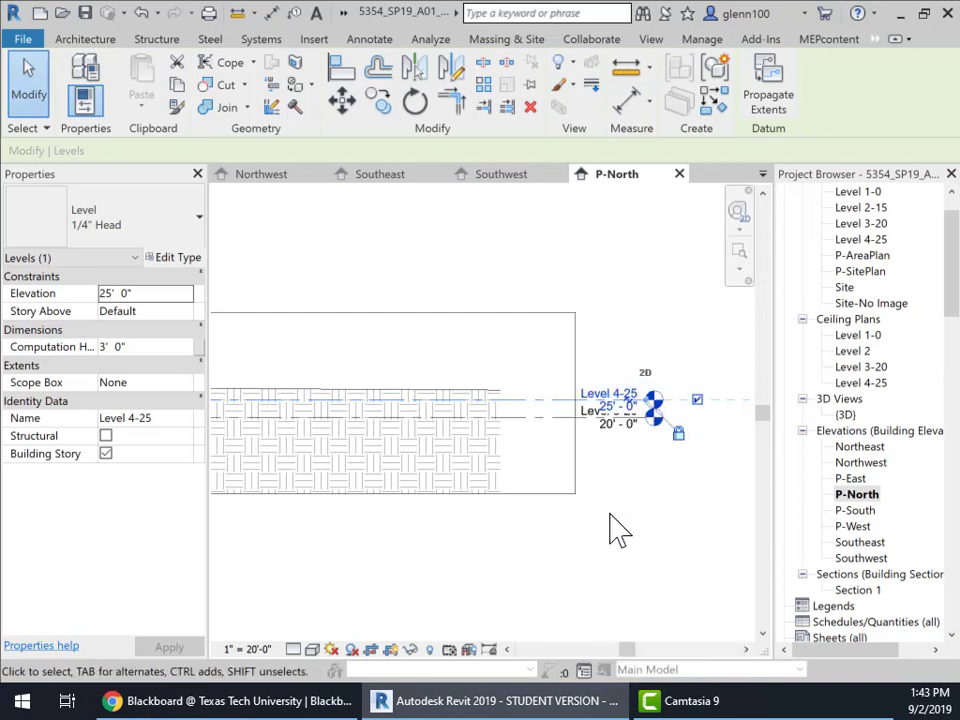
- Close the P-North elevation and examine the level lines and terrain across the Southwest elevation
scroll(611, 514, "down", 2)
middle_click_drag(587, 550, 666, 461)
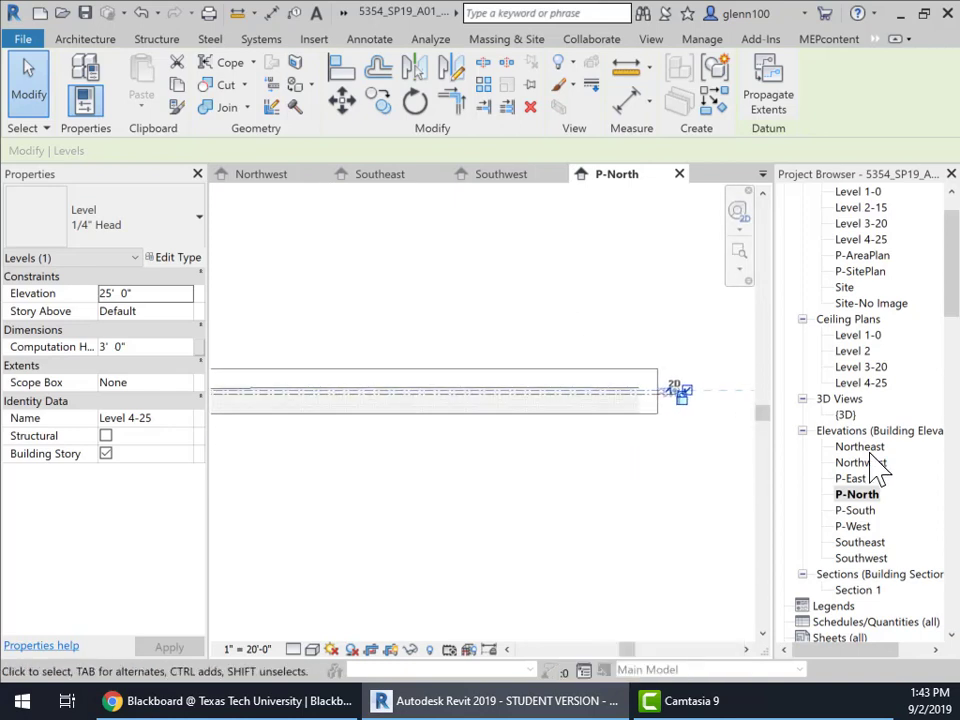
left_click(680, 174)
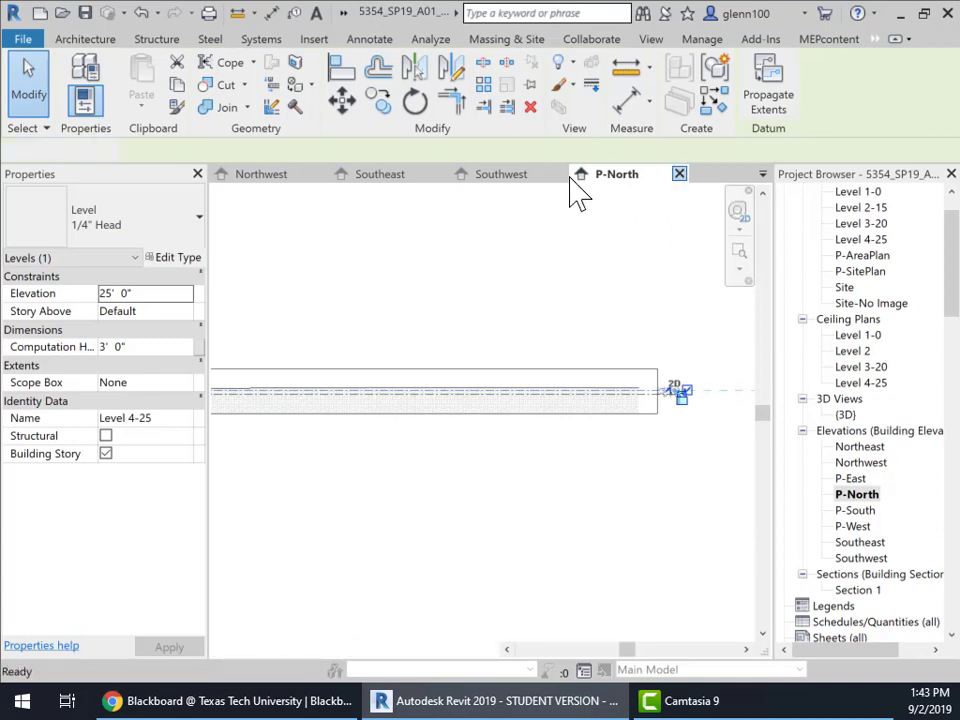
middle_click_drag(605, 492, 447, 468)
scroll(385, 467, "up", 2)
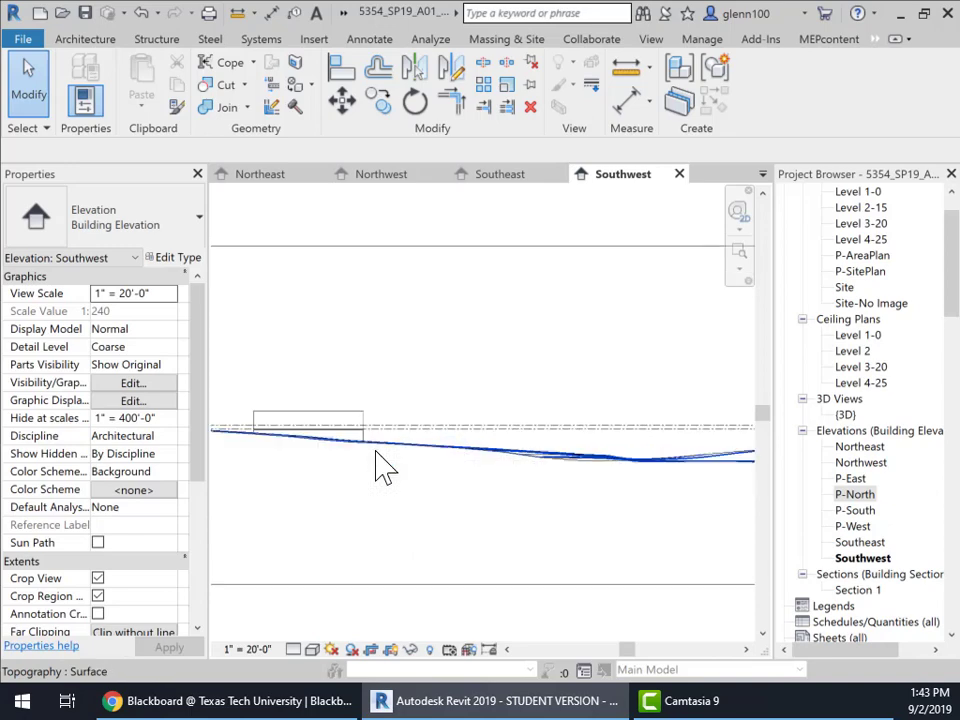
middle_click_drag(383, 432, 611, 456)
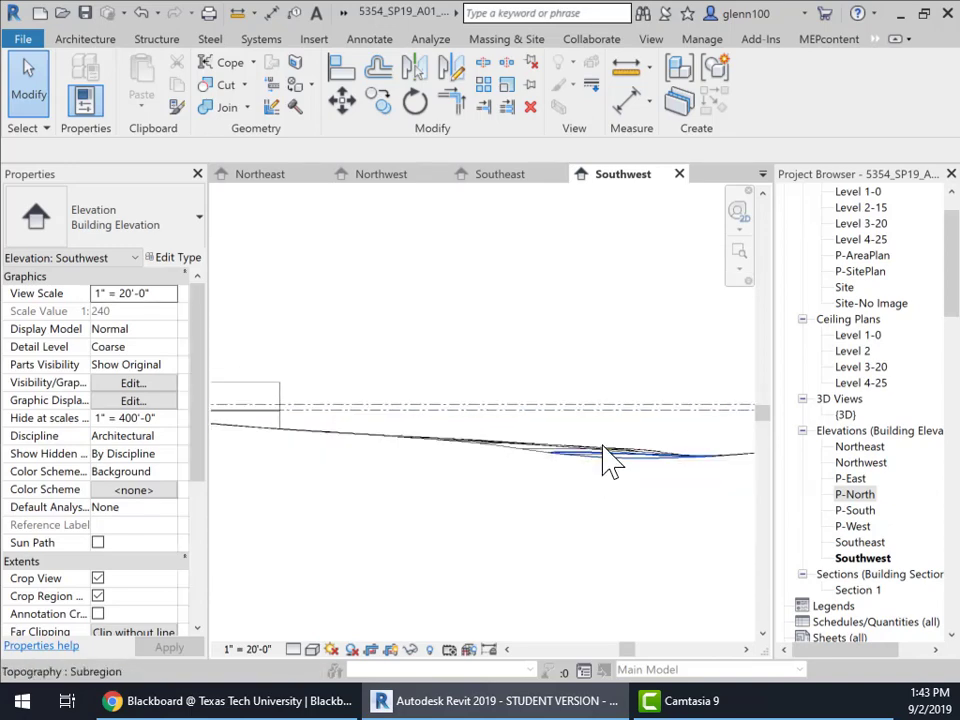
scroll(645, 499, "down", 2)
middle_click_drag(650, 502, 461, 476)
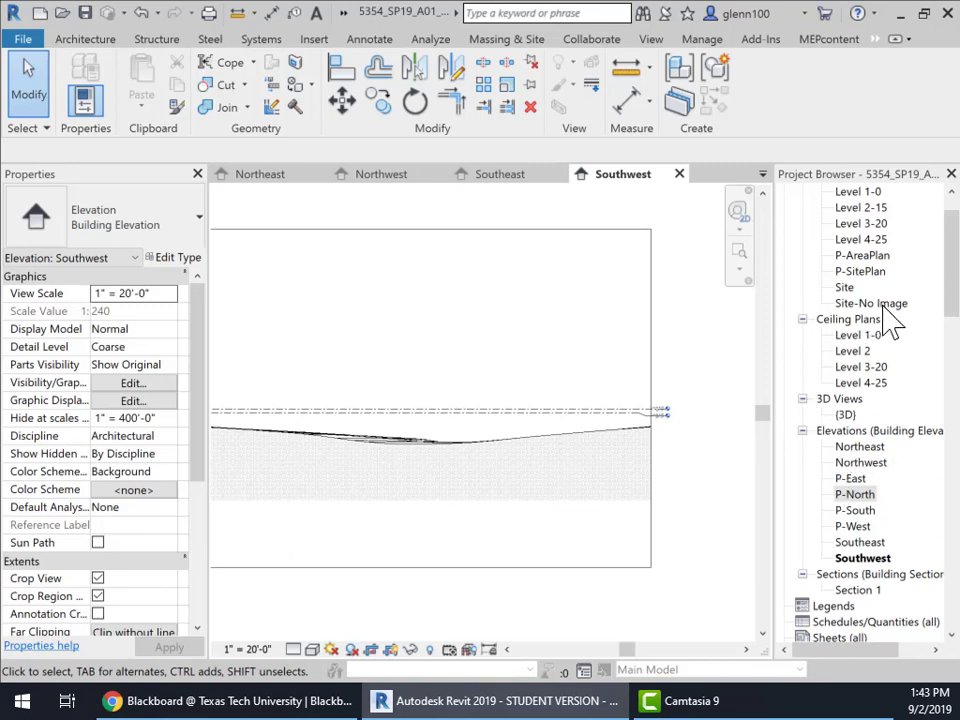
- Open the {3D} view and reveal its hidden elements to examine the level heads at the corner of the section box
left_click(866, 193)
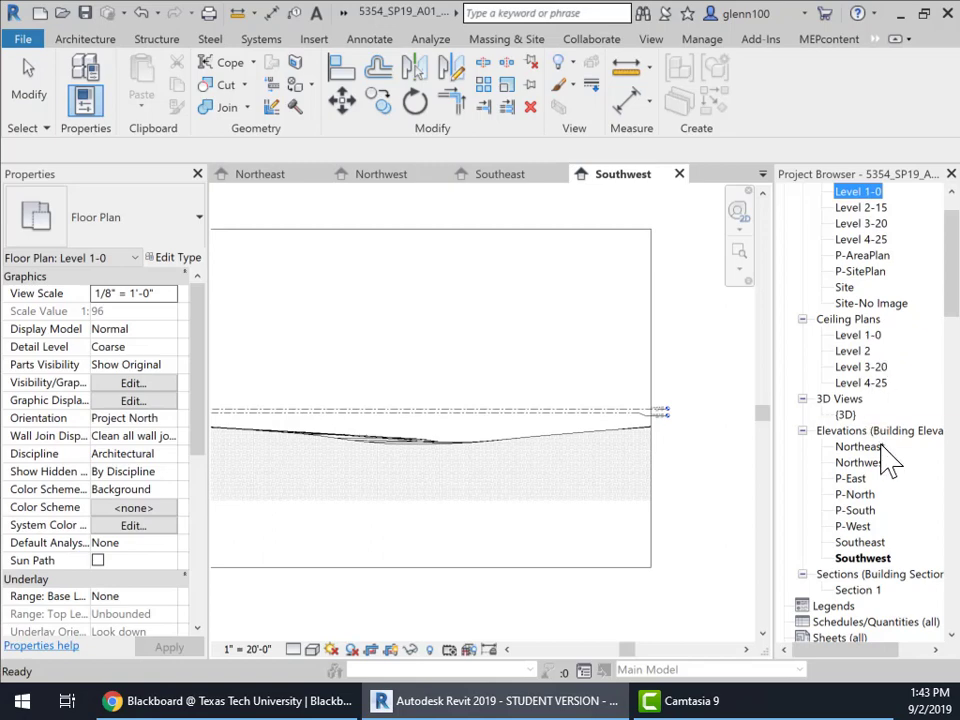
double_click(846, 415)
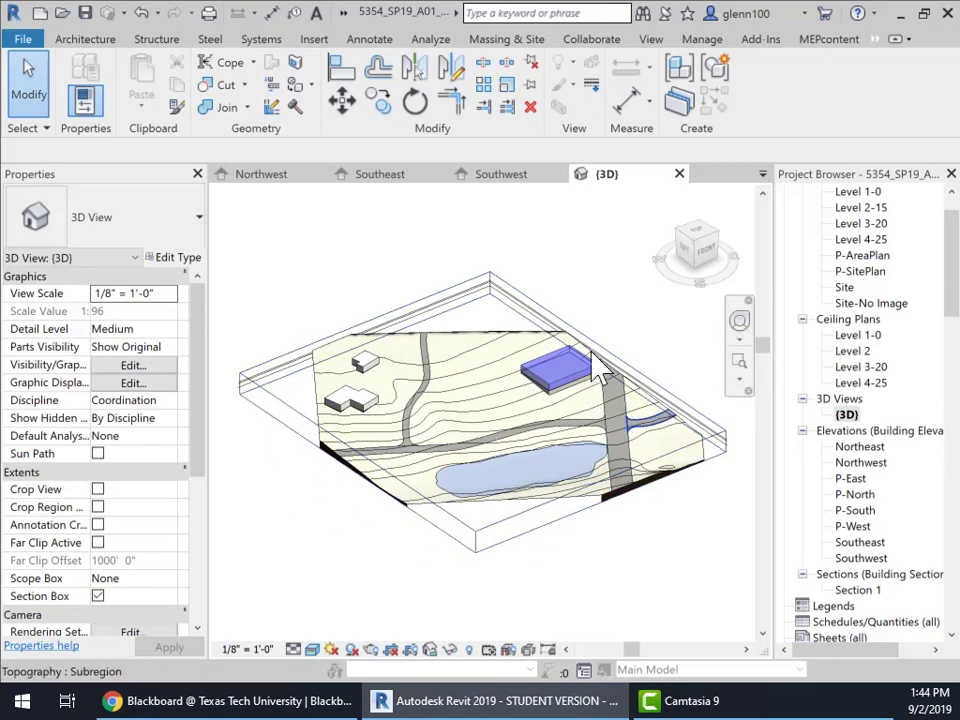
left_click(470, 649)
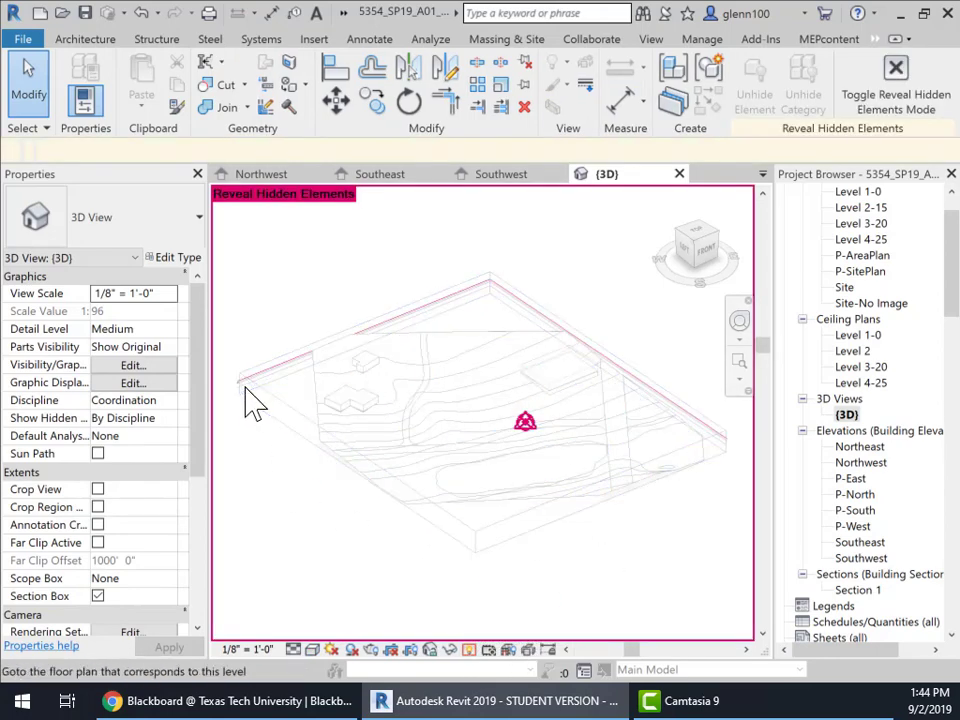
scroll(252, 401, "up", 4)
scroll(252, 401, "up", 3)
middle_click_drag(450, 403, 510, 392)
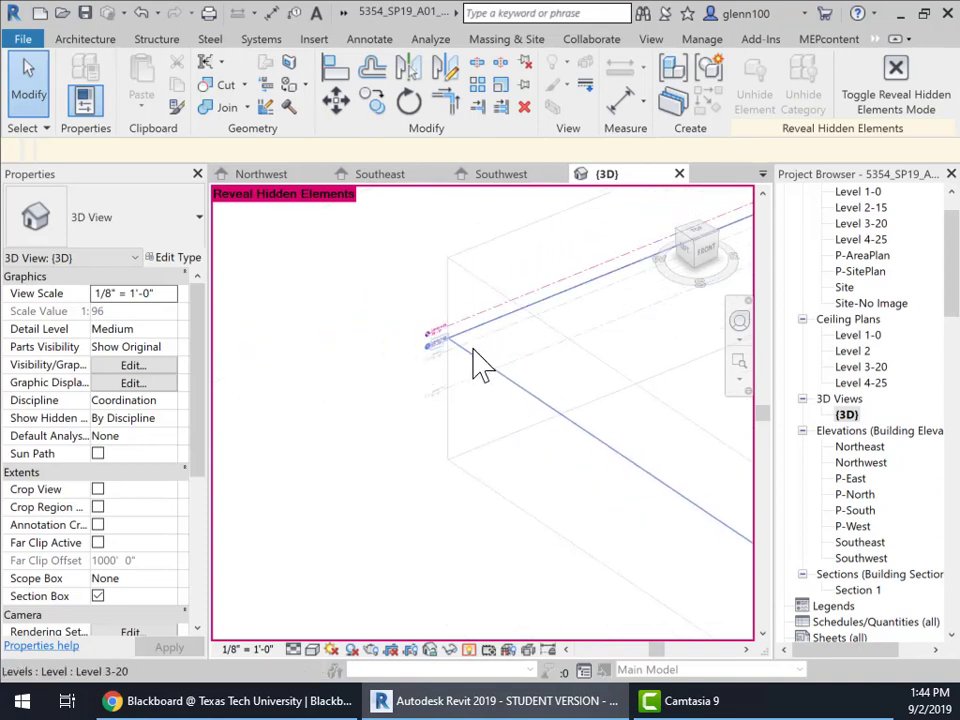
- Maximize the 3D extents of Level 1-0 and Level 2 in the 3D view and stop revealing hidden elements
left_click(472, 398)
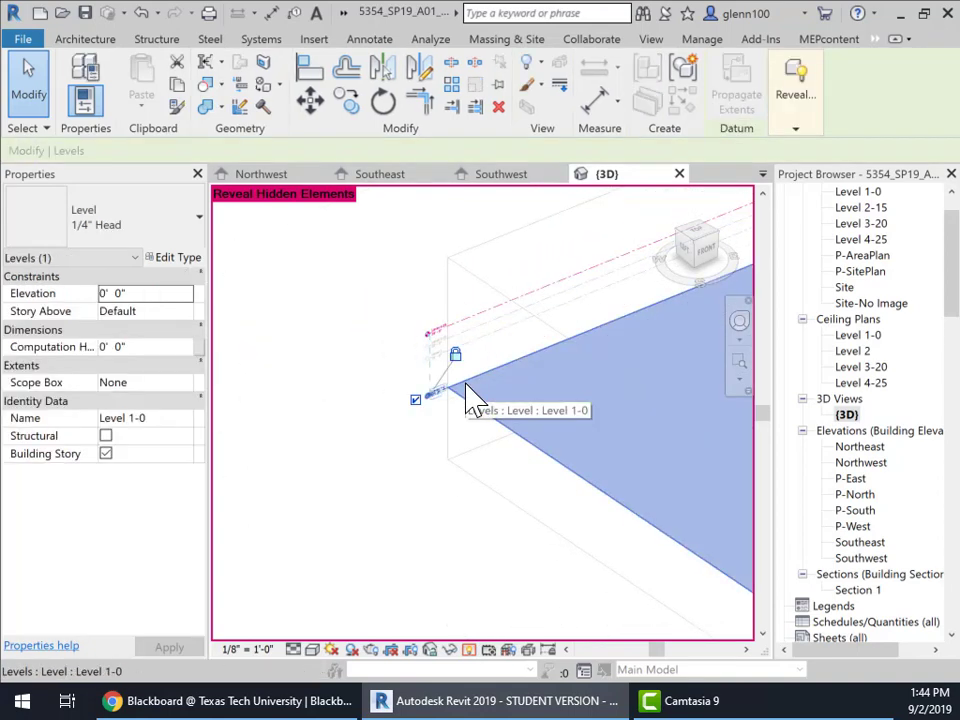
right_click(470, 397)
left_click(568, 332)
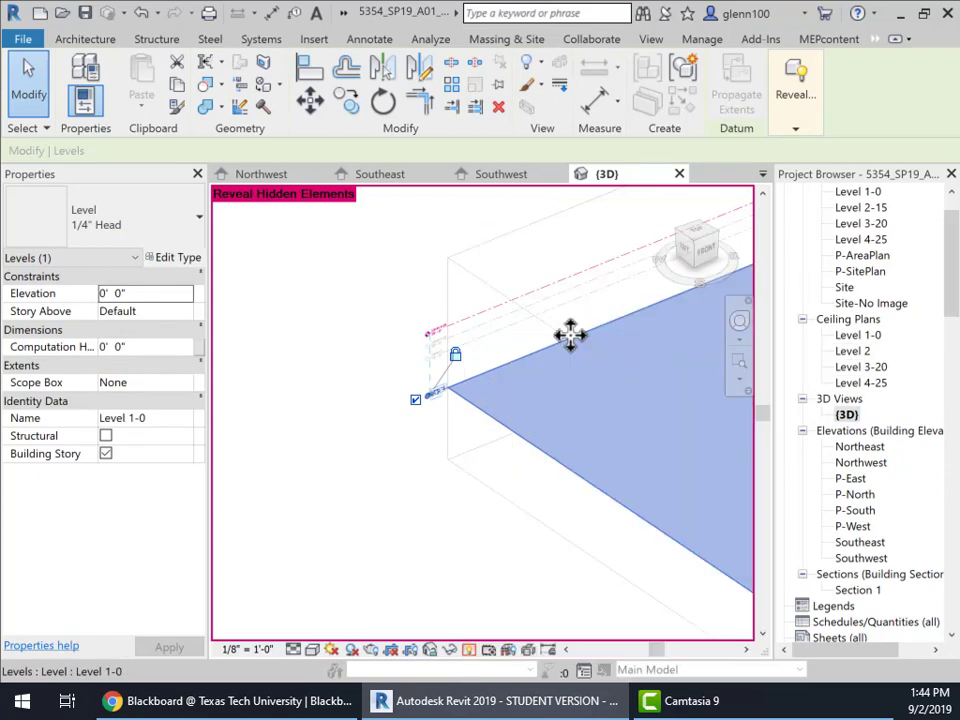
left_click(478, 355)
right_click(478, 354)
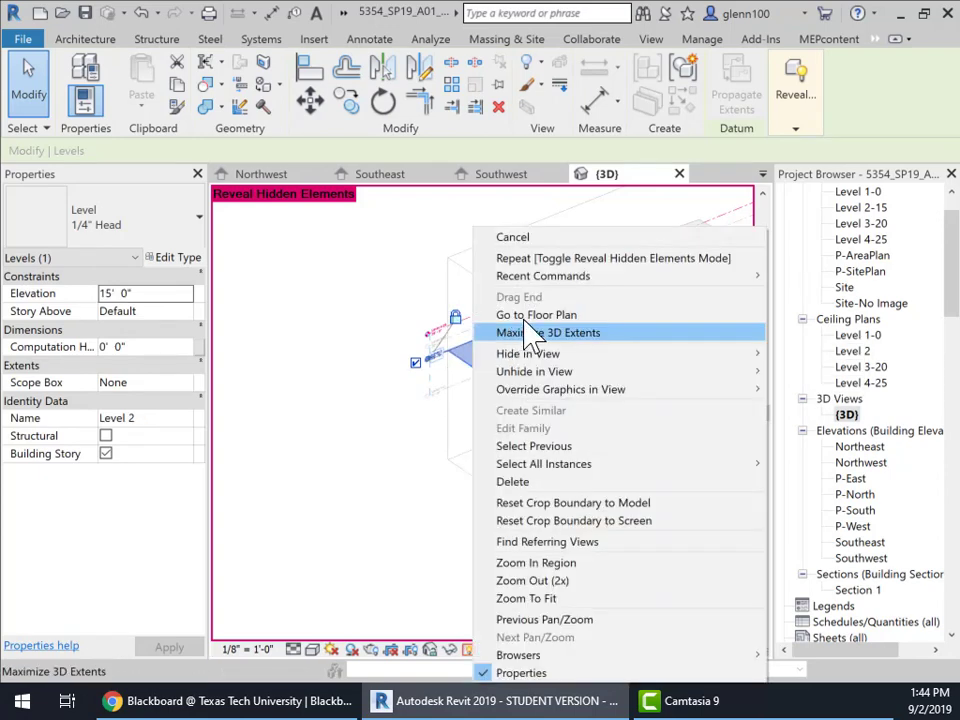
left_click(568, 332)
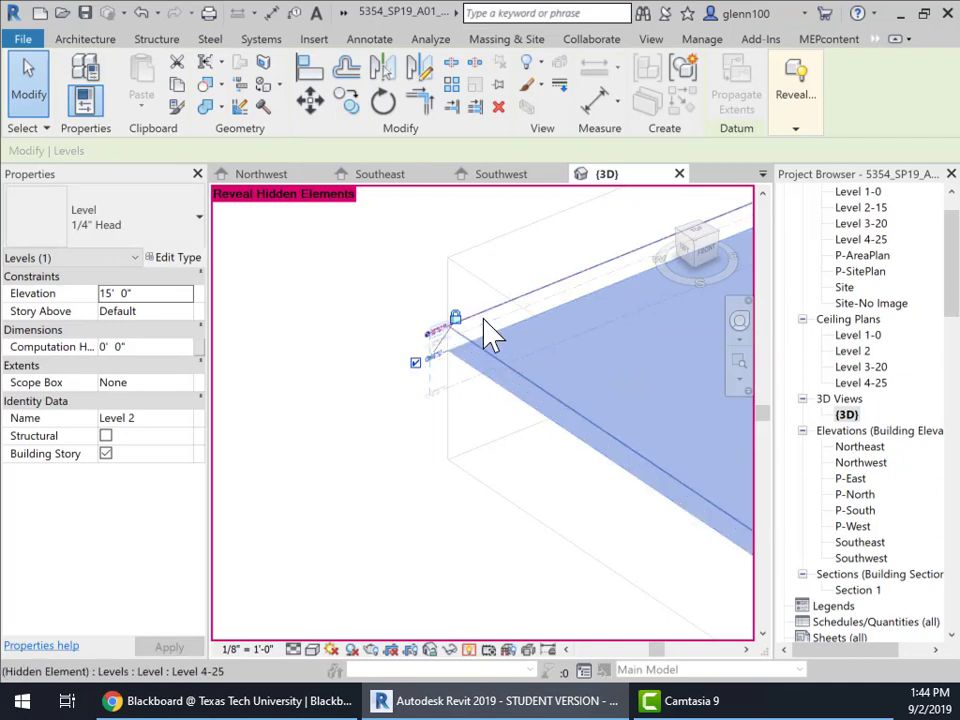
left_click(472, 651)
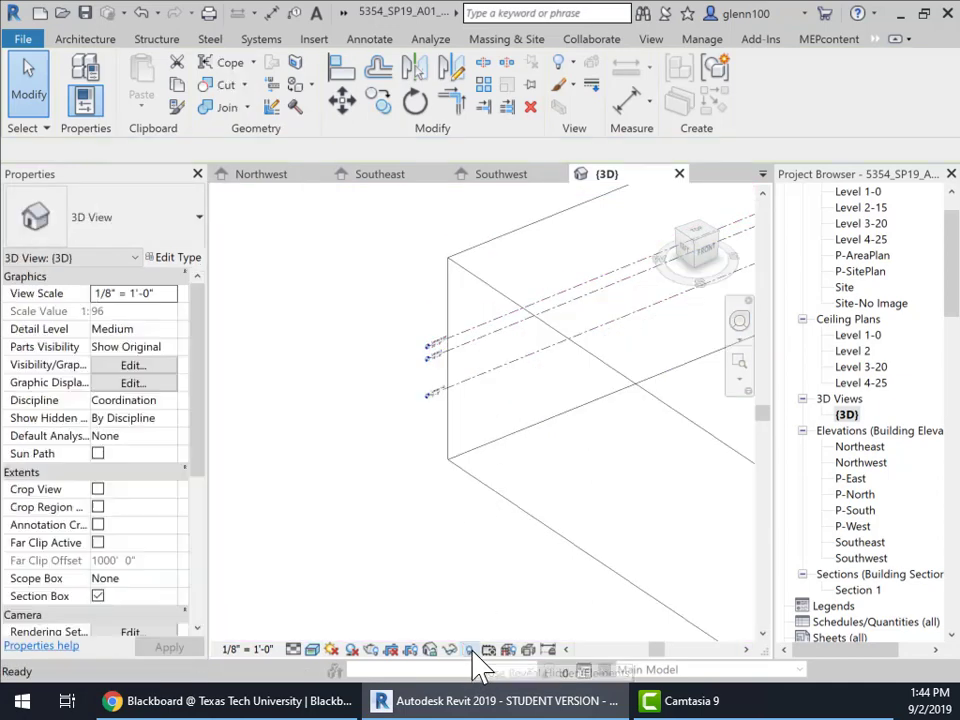
middle_click_drag(614, 487, 476, 420)
- Return to the Southwest elevation and select all four levels to examine their heads beside the crop region
left_click(505, 180)
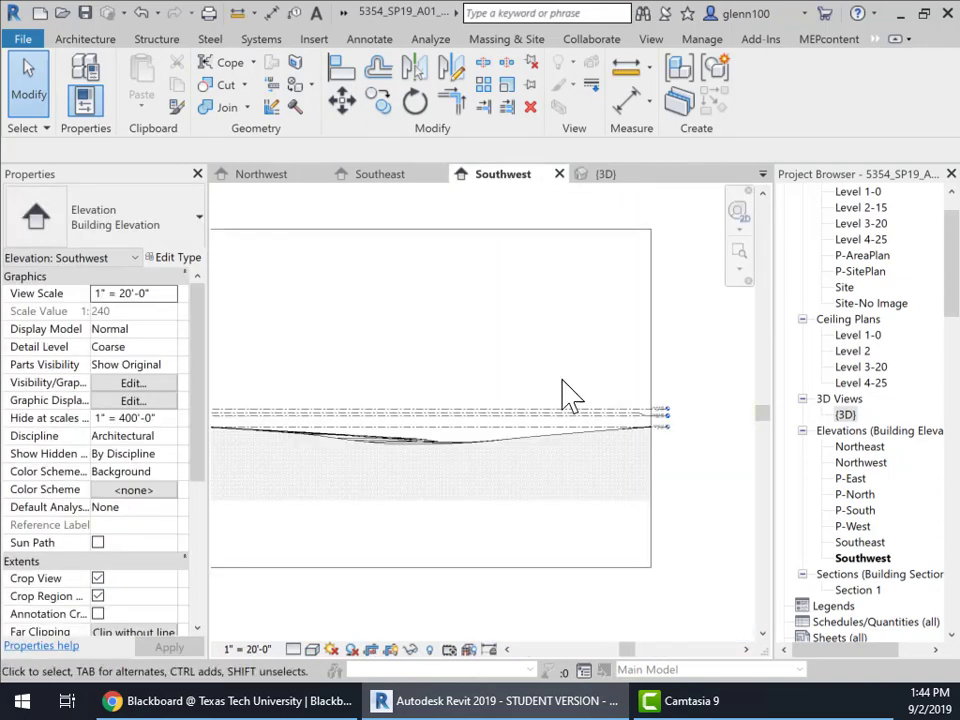
middle_click_drag(510, 504, 452, 441)
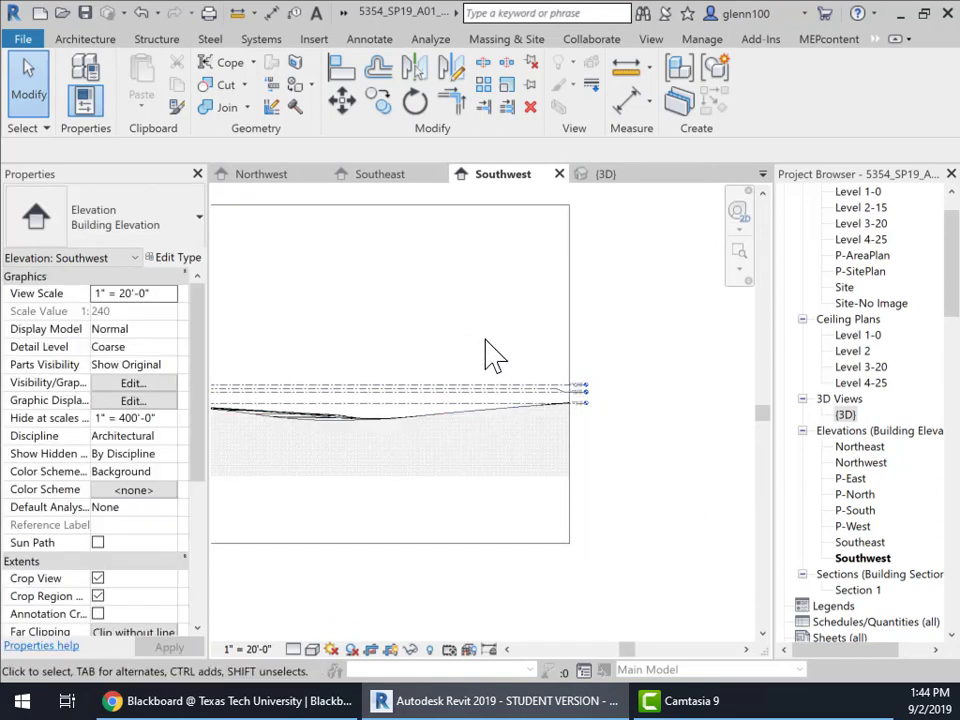
left_click(450, 420)
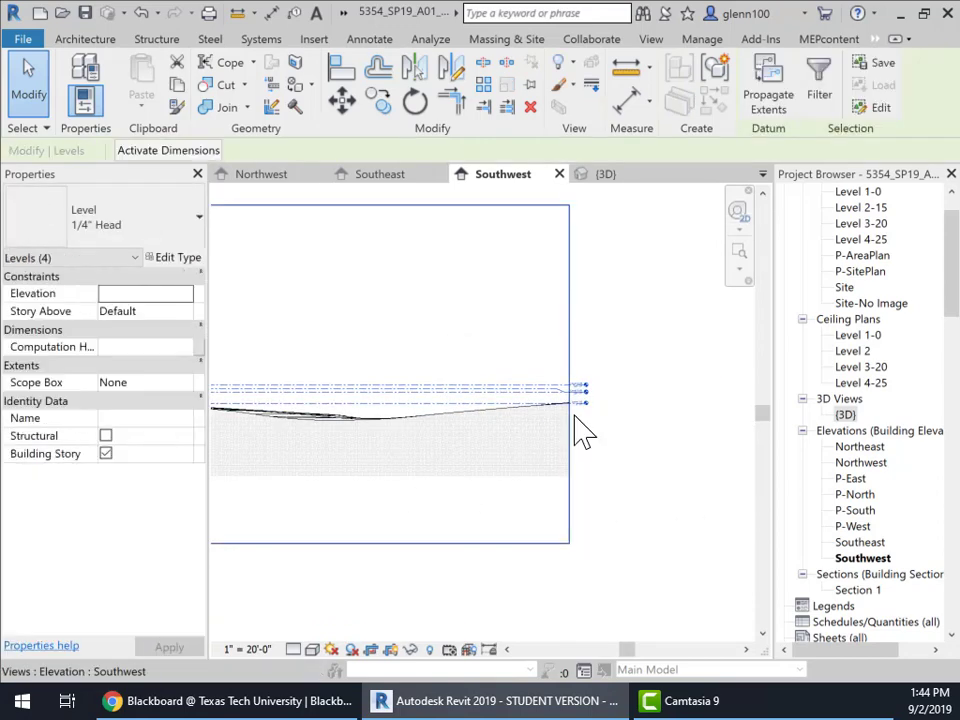
scroll(575, 412, "up", 3)
scroll(597, 412, "up", 2)
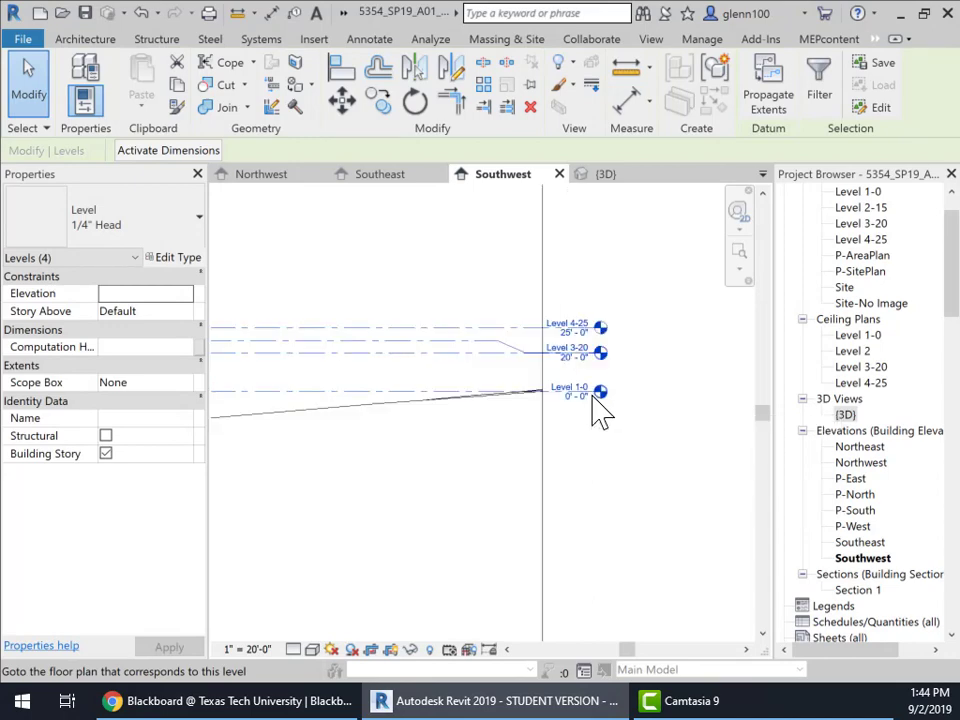
- Pull the aligned level heads of the Southwest elevation inward from the crop boundary toward the building using Level 1-0's end
left_click(435, 392)
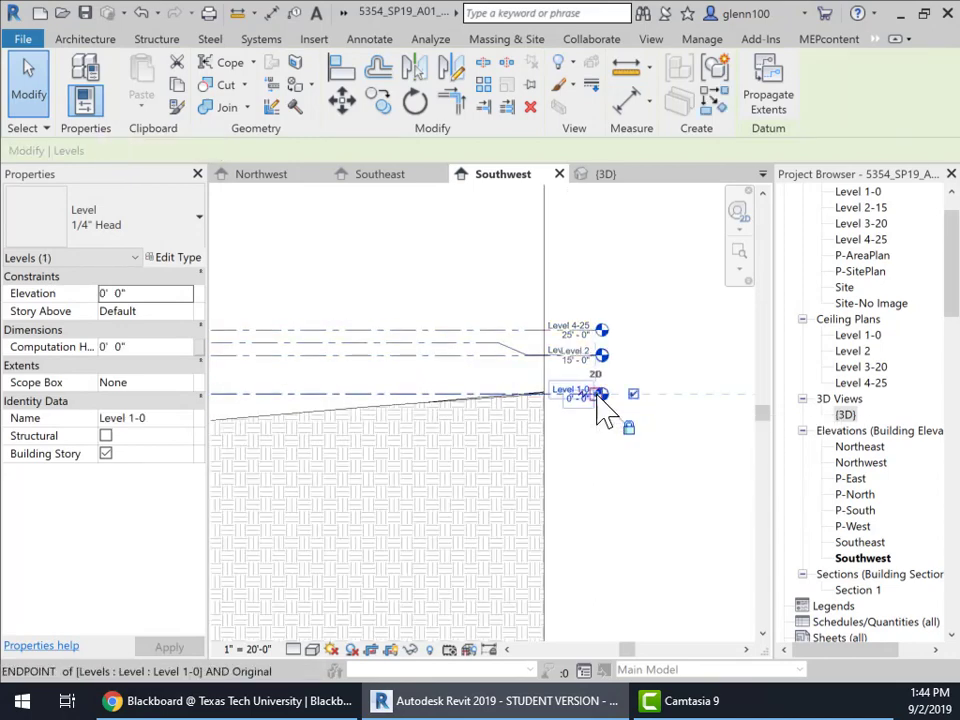
left_click_drag(600, 395, 250, 393)
middle_click_drag(298, 445, 748, 454)
scroll(748, 454, "down", 4)
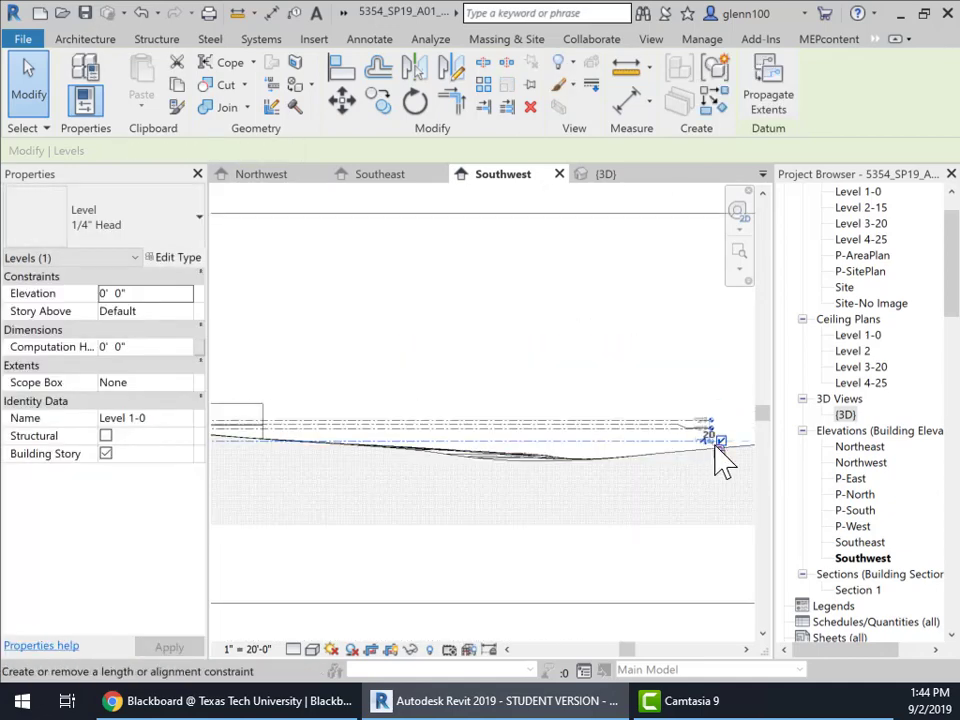
scroll(724, 456, "up", 4)
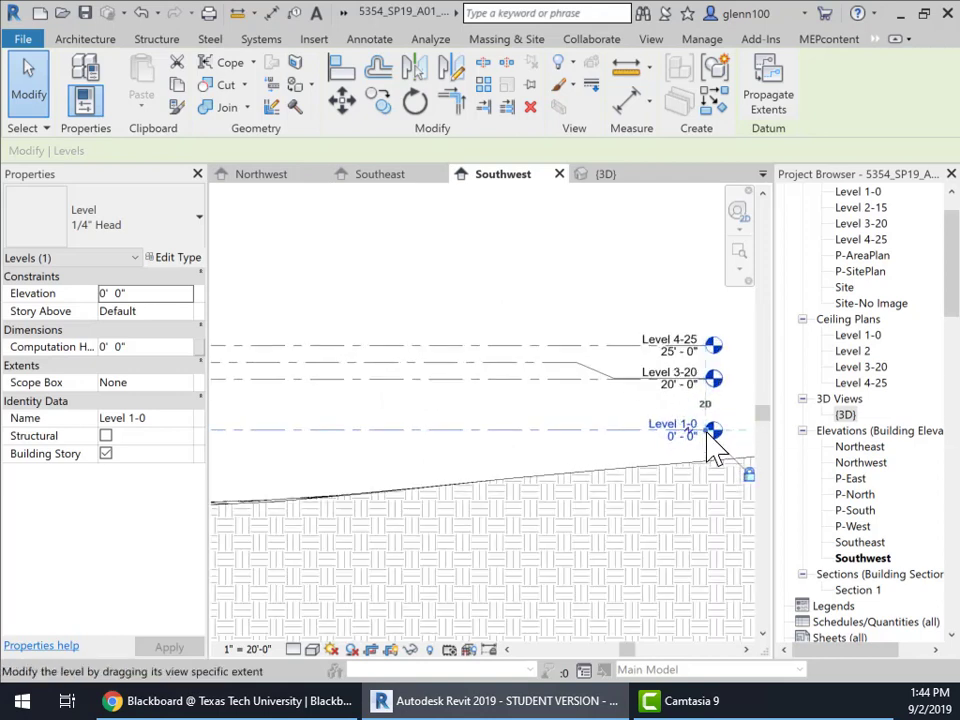
left_click_drag(712, 430, 300, 463)
scroll(446, 444, "down", 5)
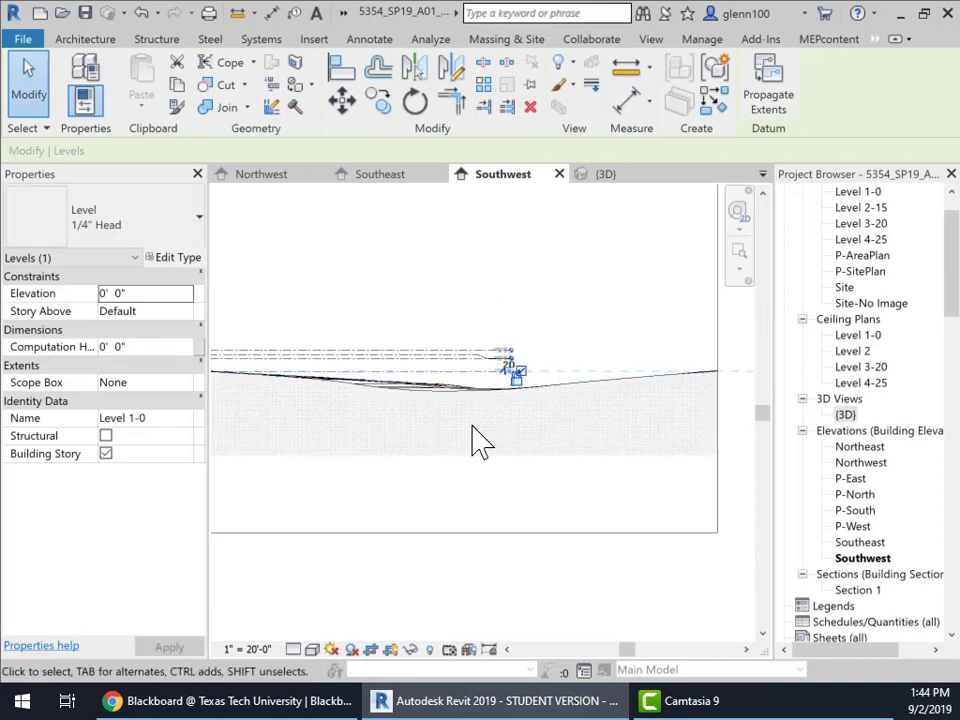
scroll(468, 448, "down", 2)
middle_click_drag(456, 456, 720, 476)
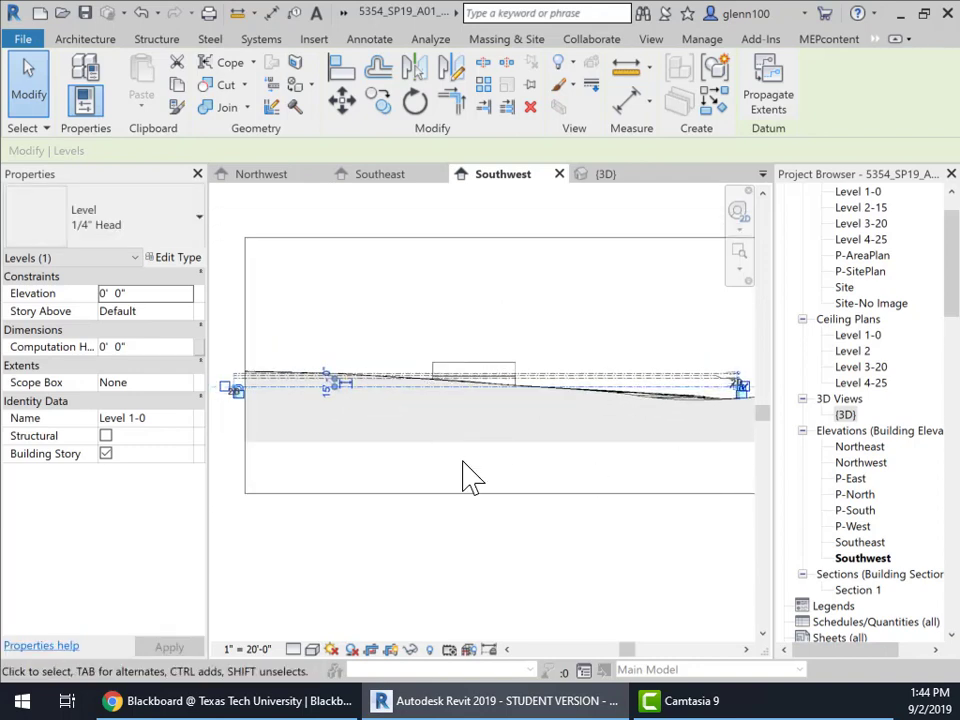
scroll(468, 475, "up", 2)
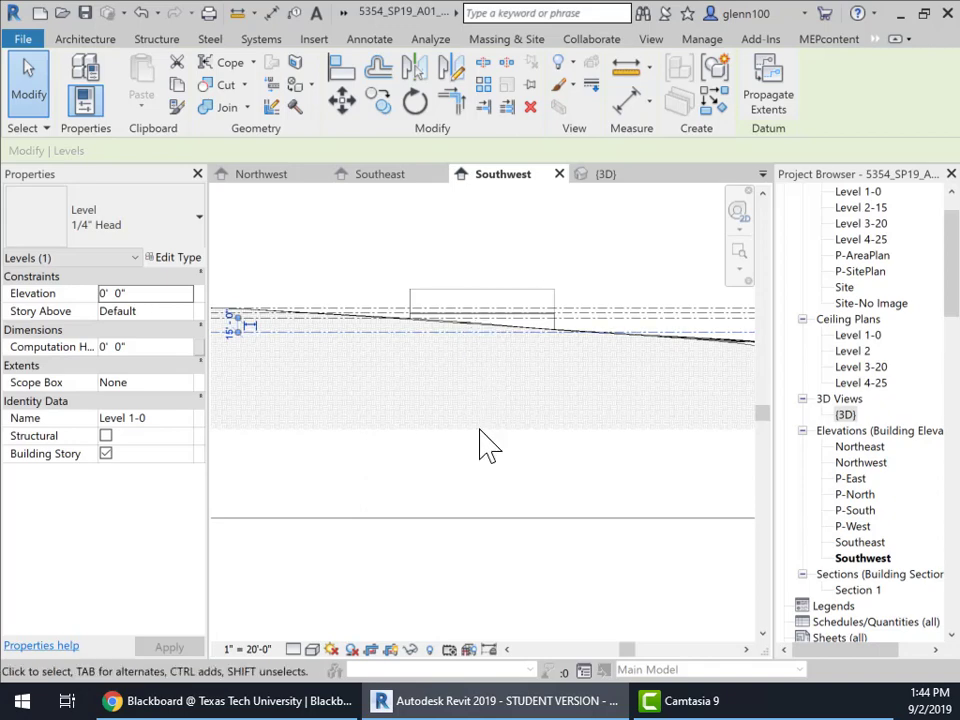
left_click(574, 429)
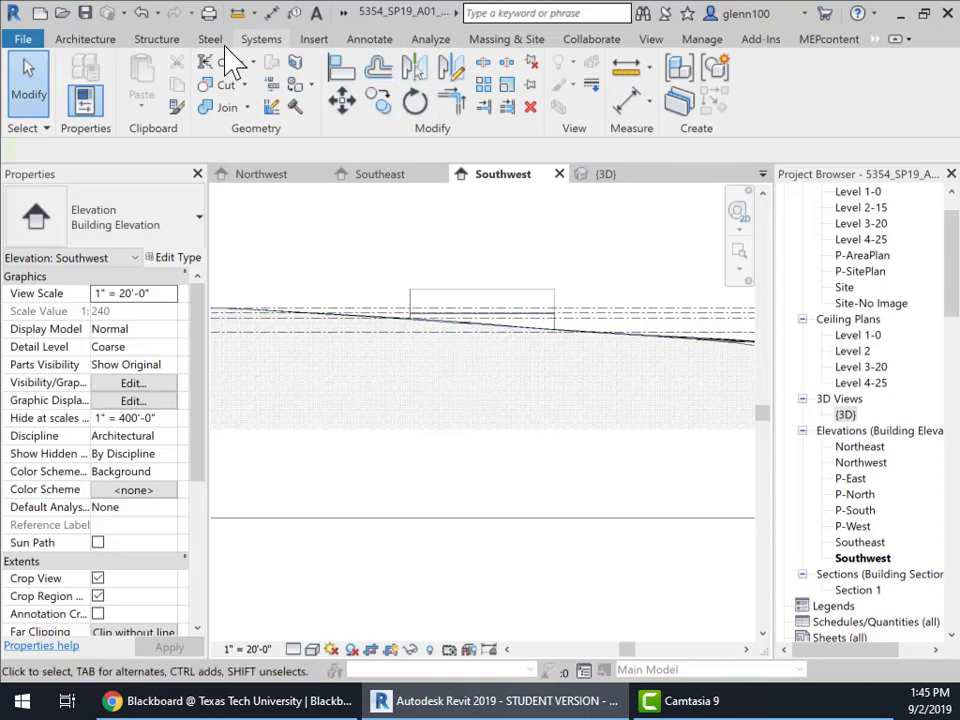
- Change the section cut material in the Site Settings from the project materials to Sand
left_click(505, 39)
left_click(651, 128)
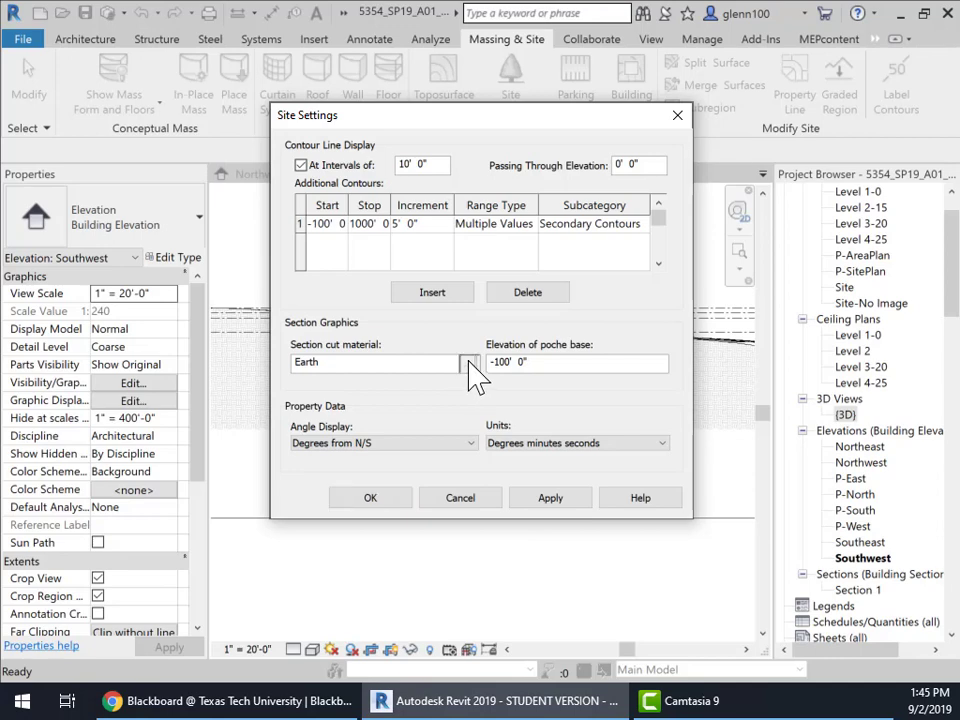
left_click(469, 365)
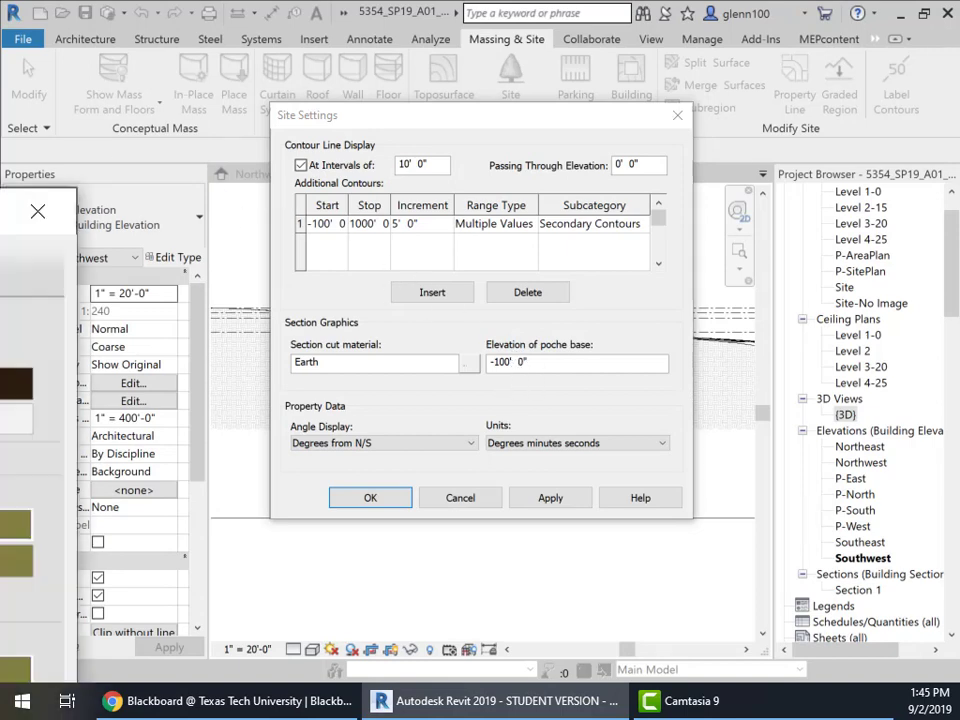
scroll(383, 300, "down", 5)
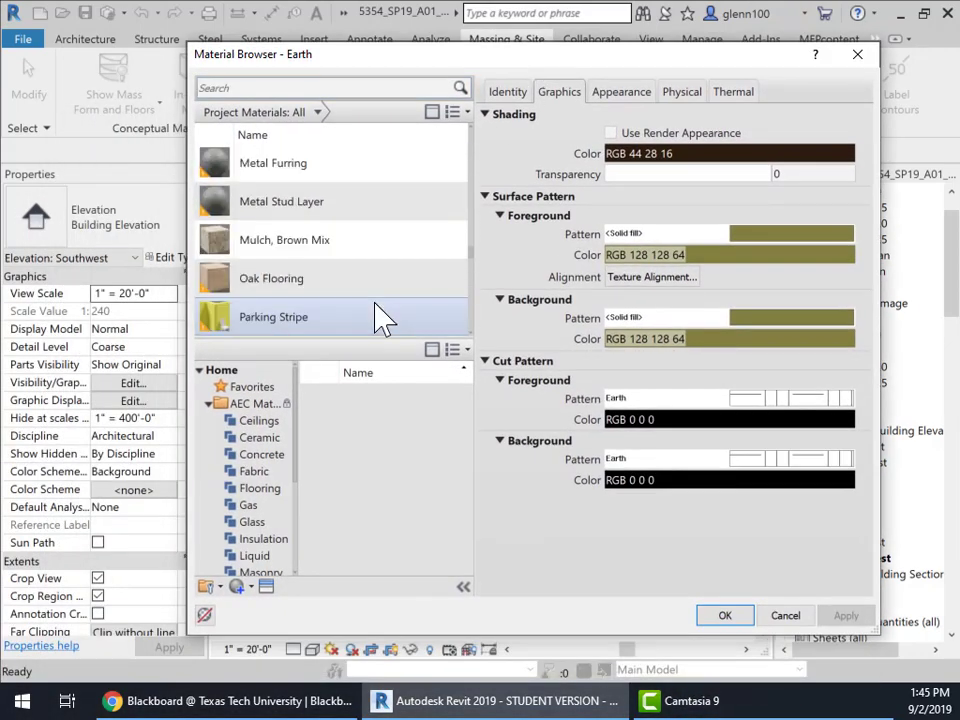
scroll(383, 318, "down", 1)
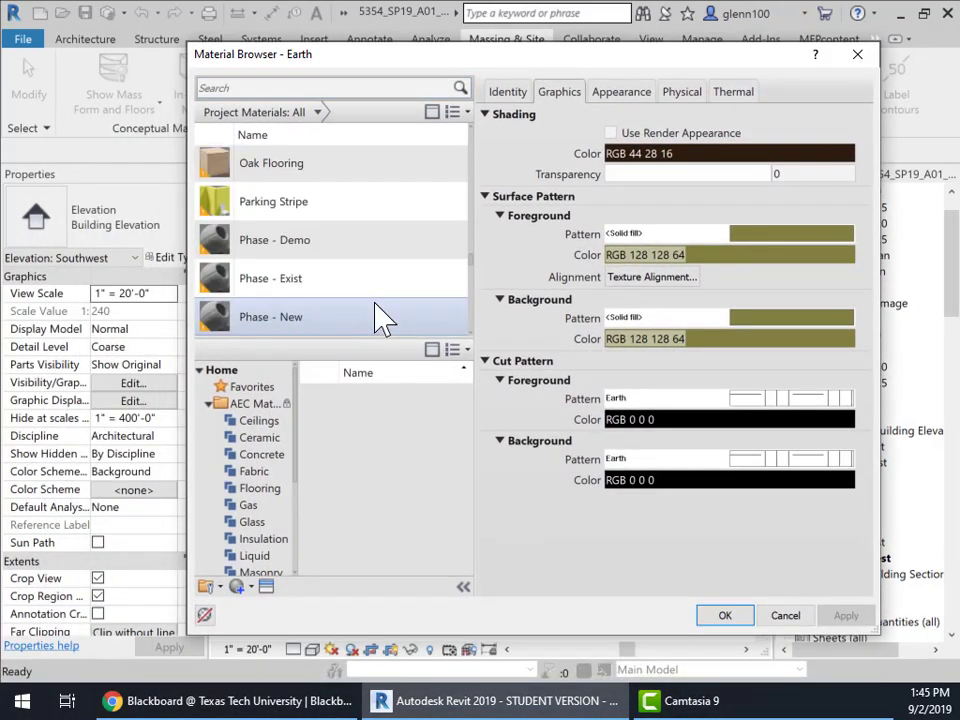
scroll(383, 318, "down", 2)
scroll(383, 318, "down", 3)
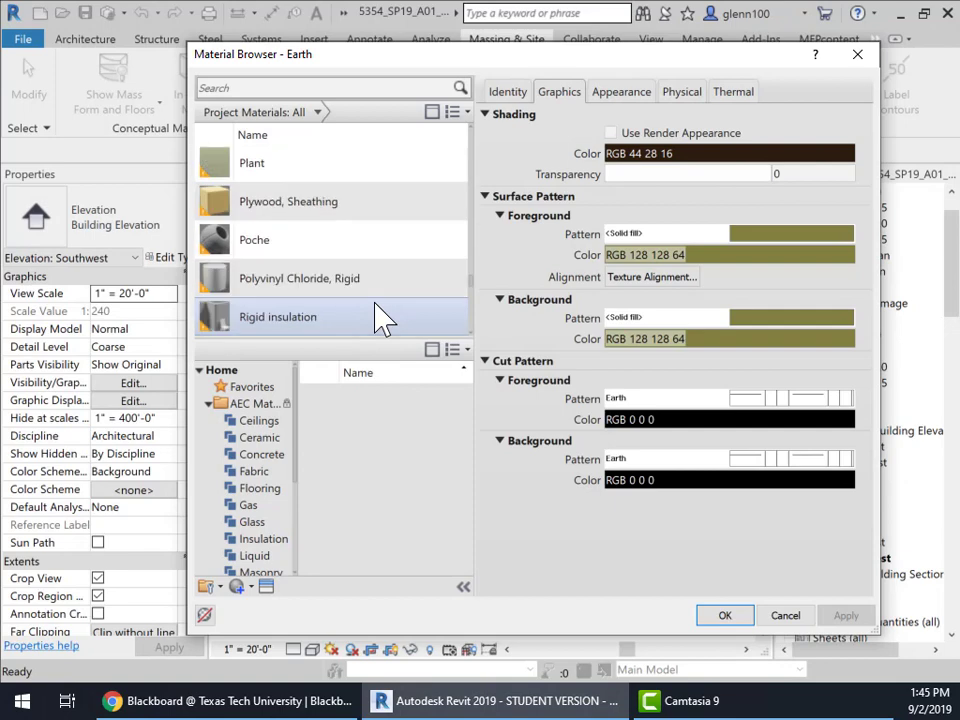
scroll(383, 318, "down", 2)
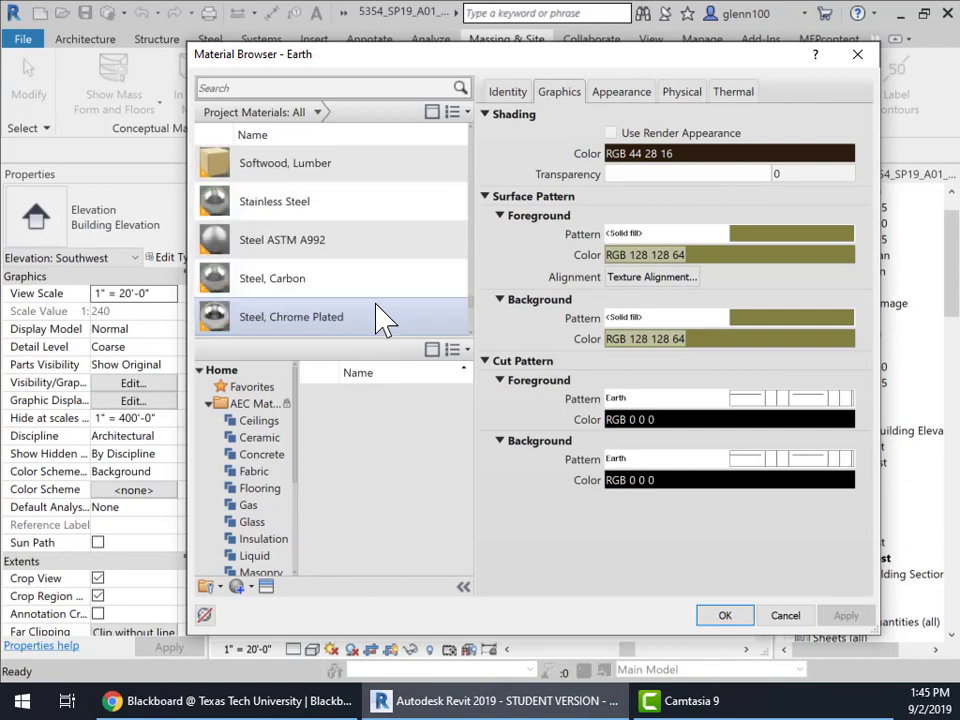
left_click(292, 87)
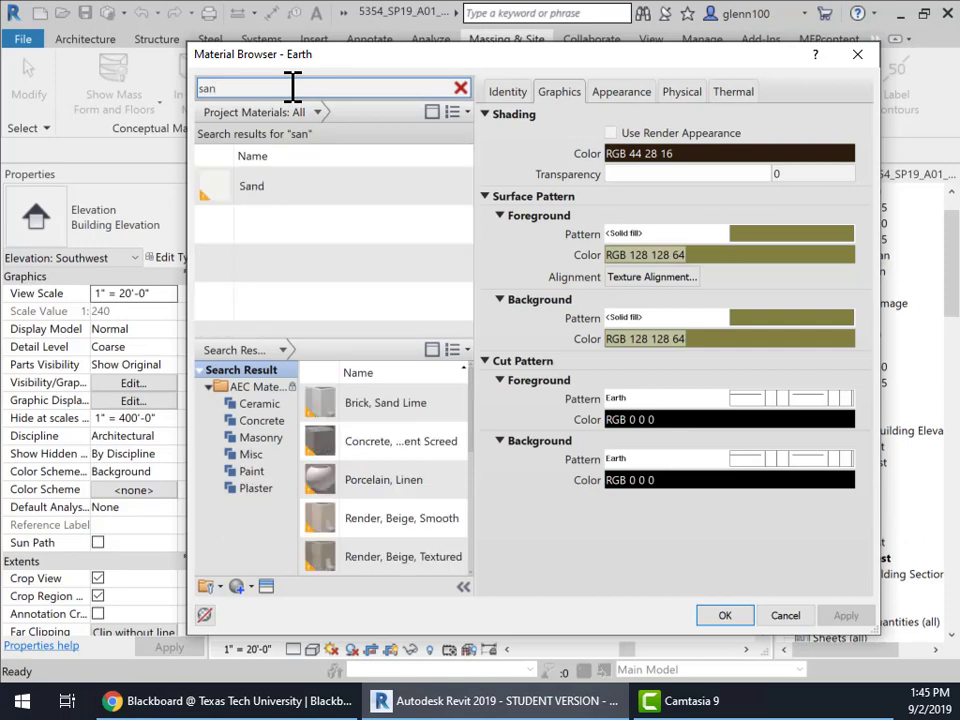
left_click(265, 195)
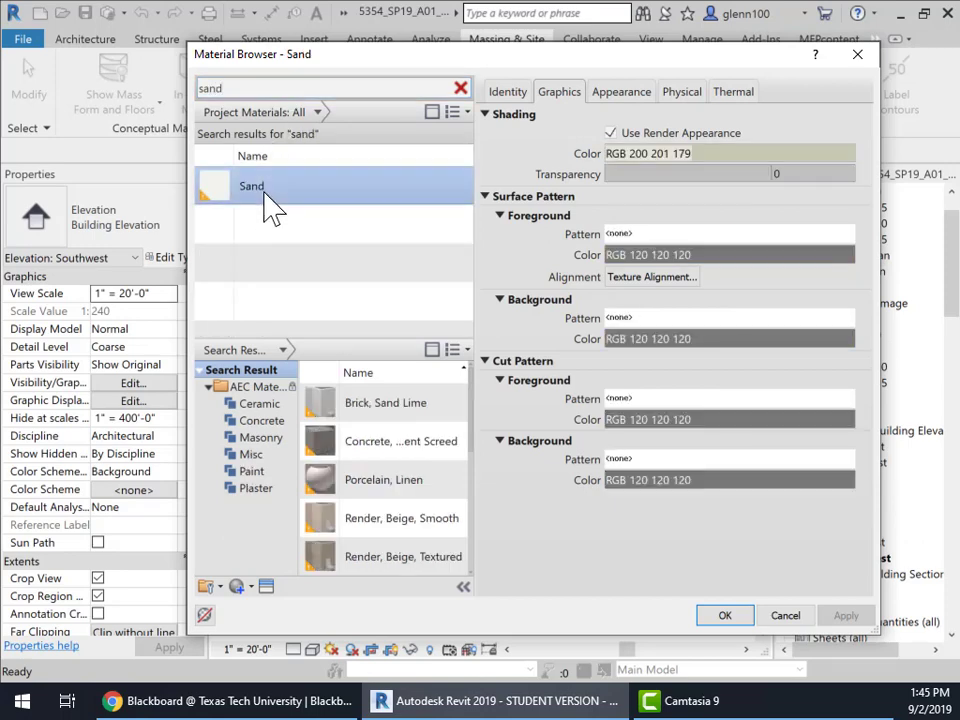
left_click(739, 620)
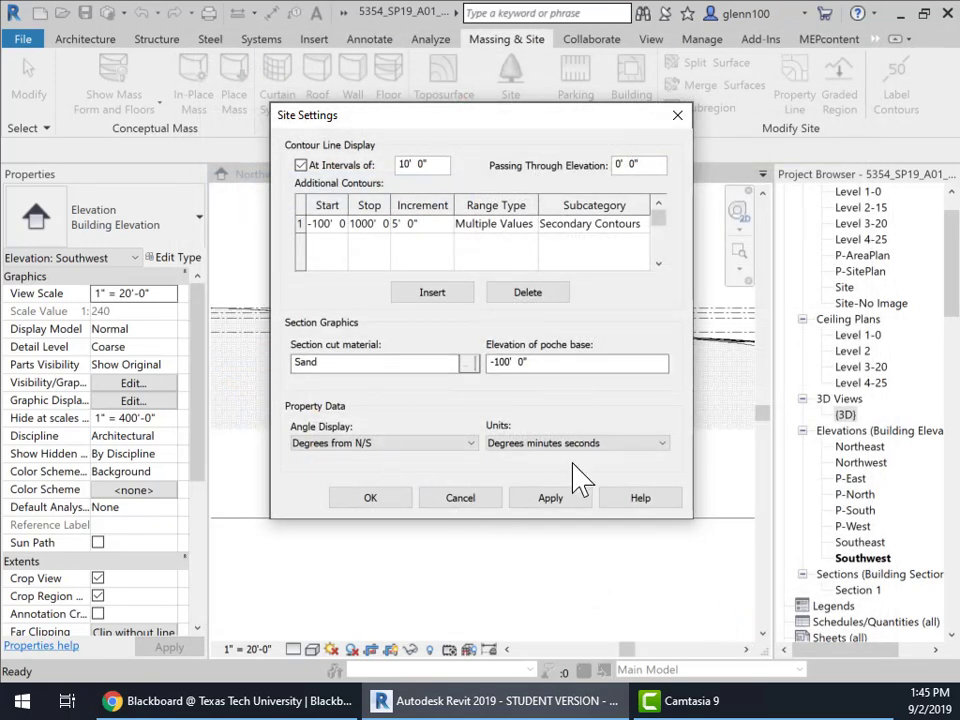
left_click(370, 498)
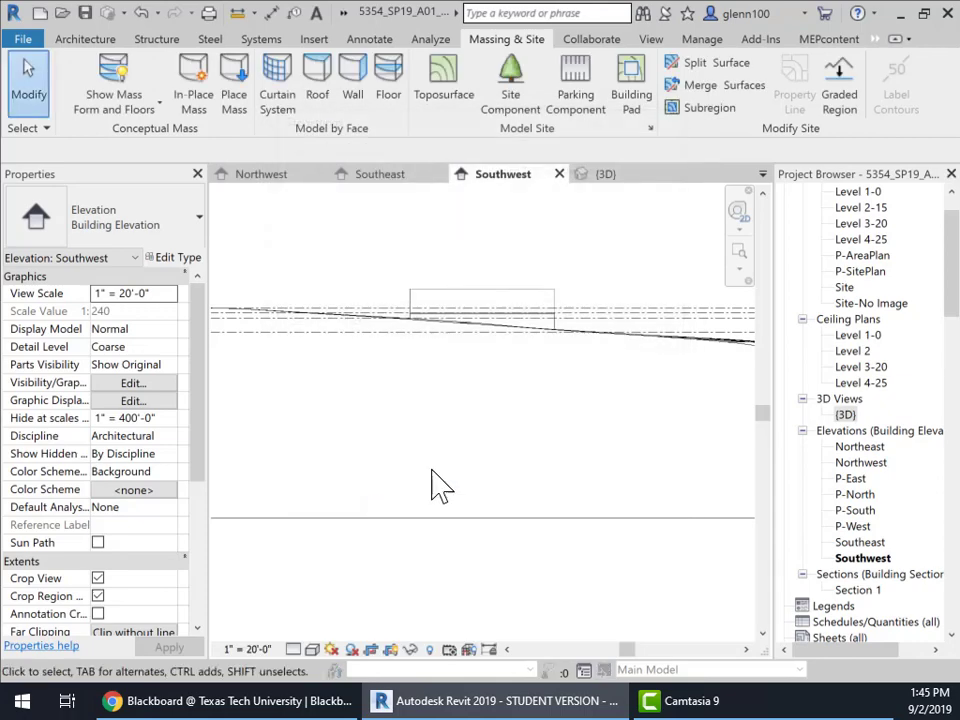
- Set the Southwest elevation's visual style to Realistic and check how the cut terrain below the building displays
scroll(478, 445, "down", 1)
scroll(516, 424, "up", 3)
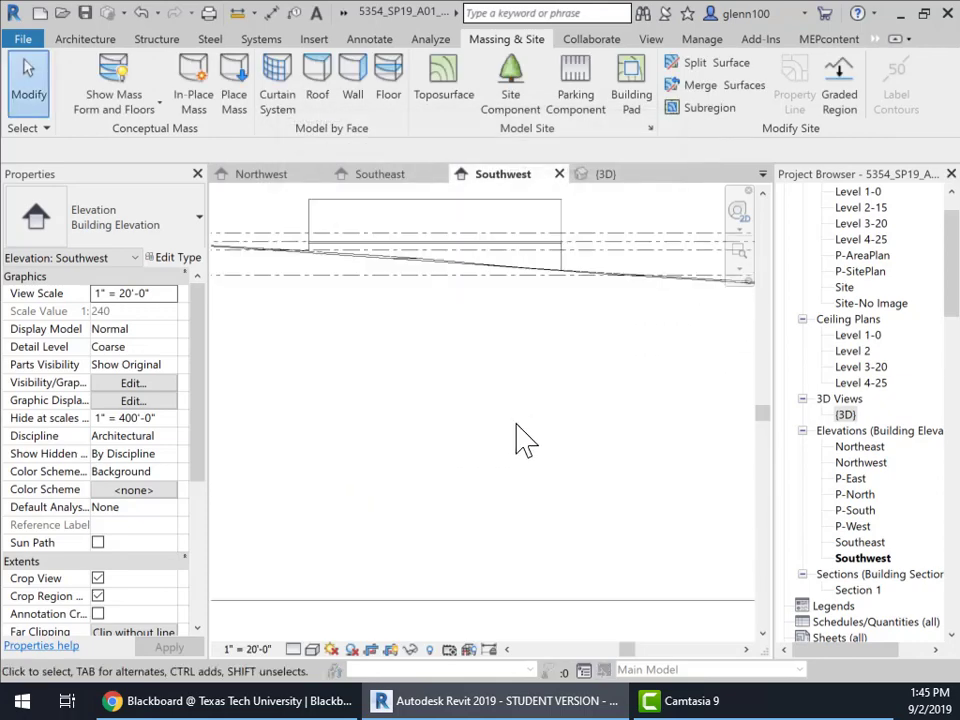
scroll(521, 416, "down", 2)
left_click(311, 650)
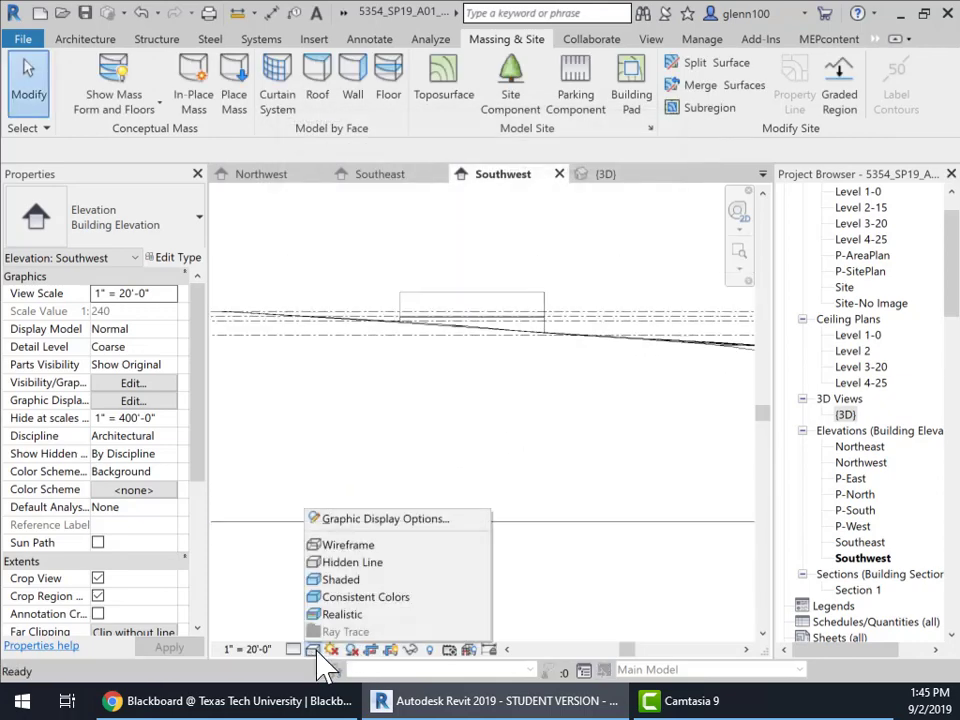
left_click(344, 614)
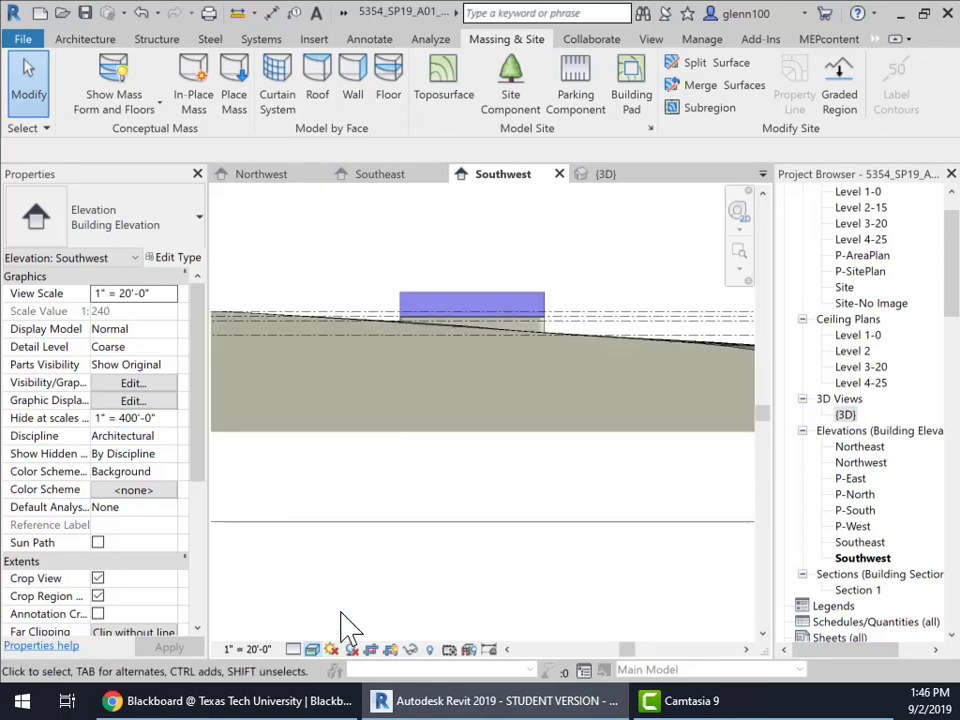
scroll(467, 461, "up", 3)
scroll(493, 407, "down", 5)
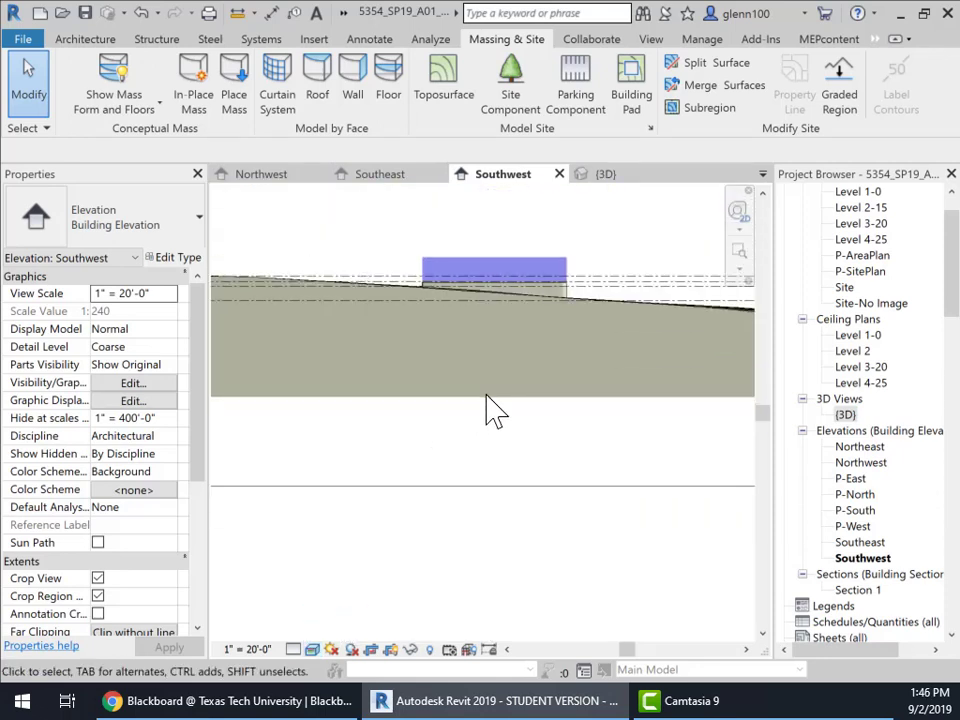
scroll(510, 418, "down", 1)
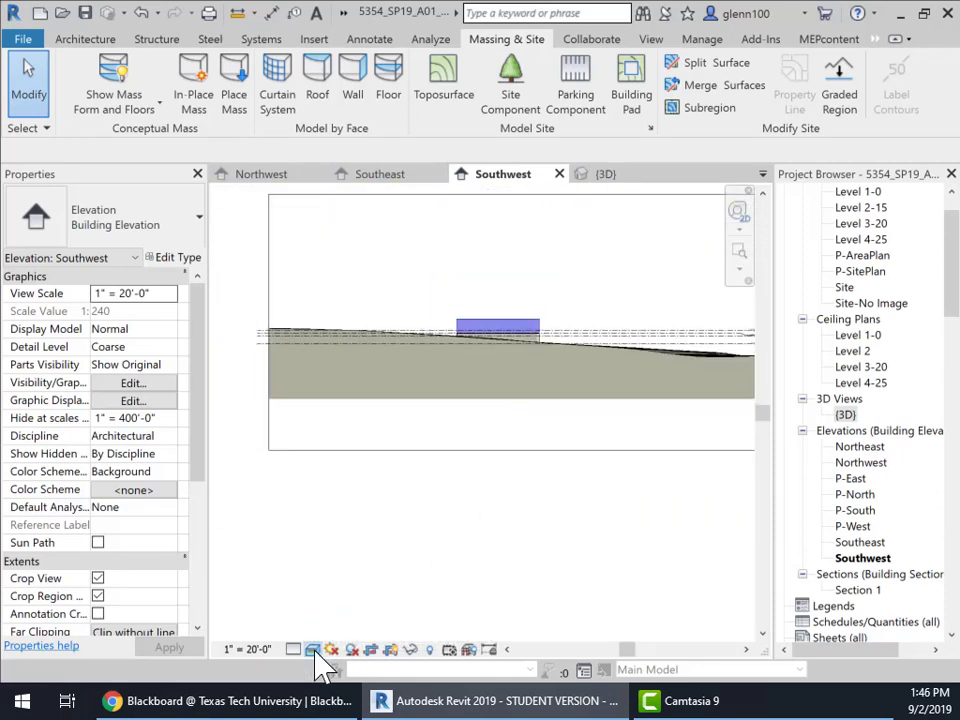
- Change the Southwest elevation's visual style to Consistent Colors and review the whole crop region
left_click(312, 650)
left_click(363, 599)
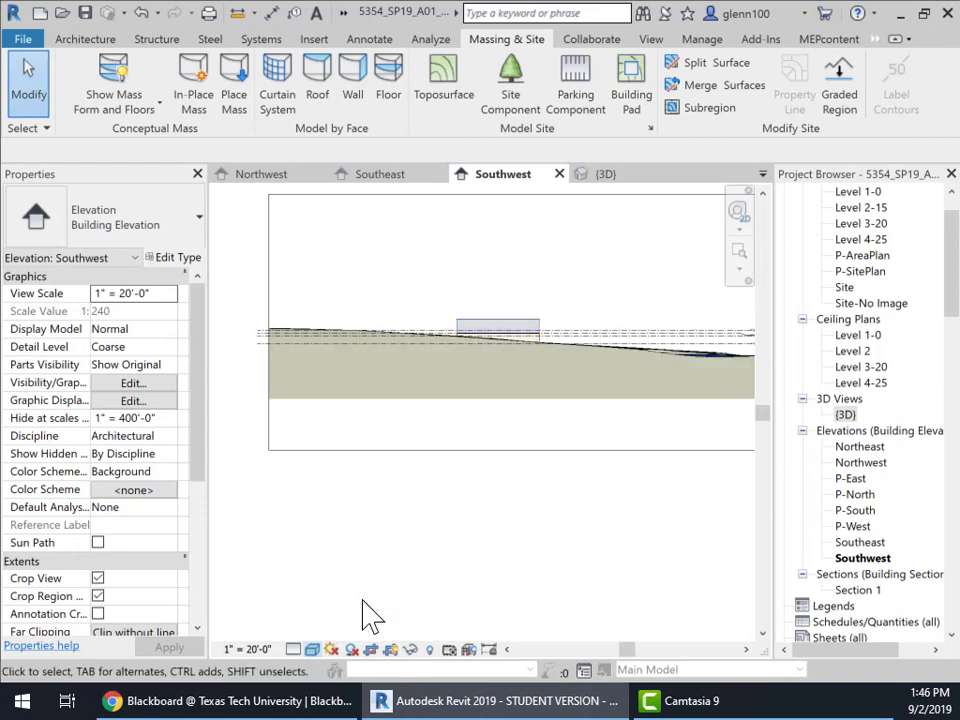
scroll(583, 489, "down", 1)
middle_click_drag(583, 489, 564, 489)
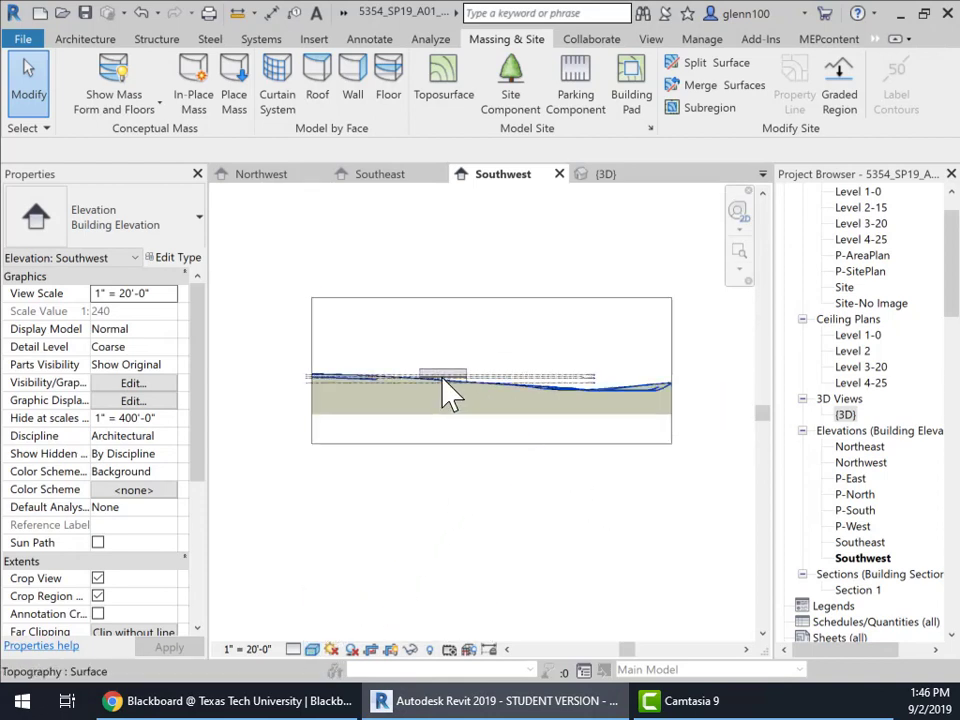
left_click(313, 650)
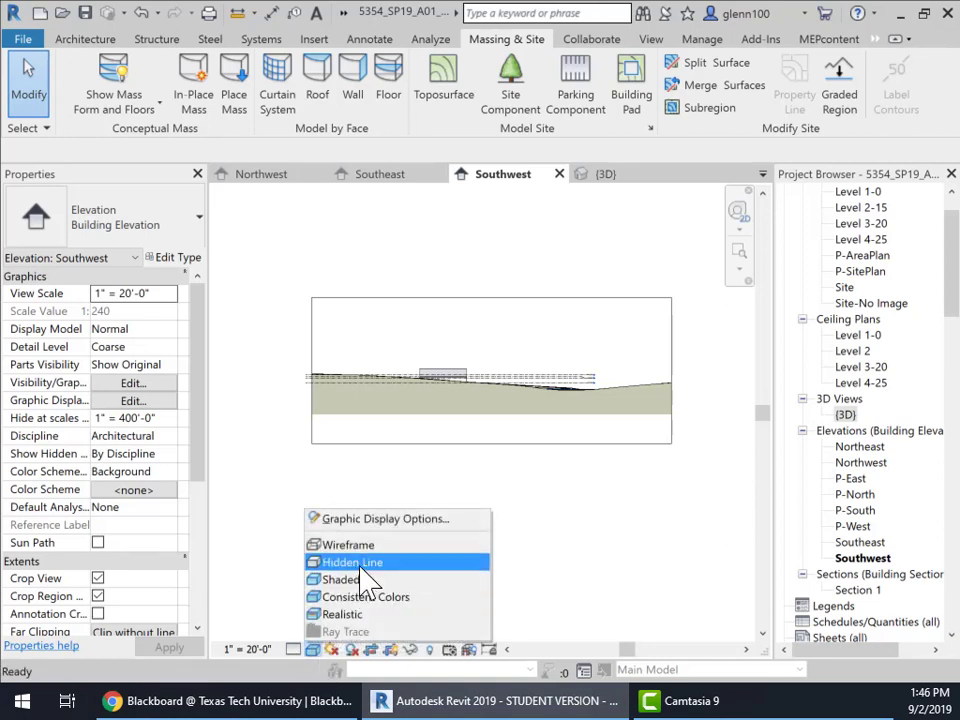
left_click(608, 467)
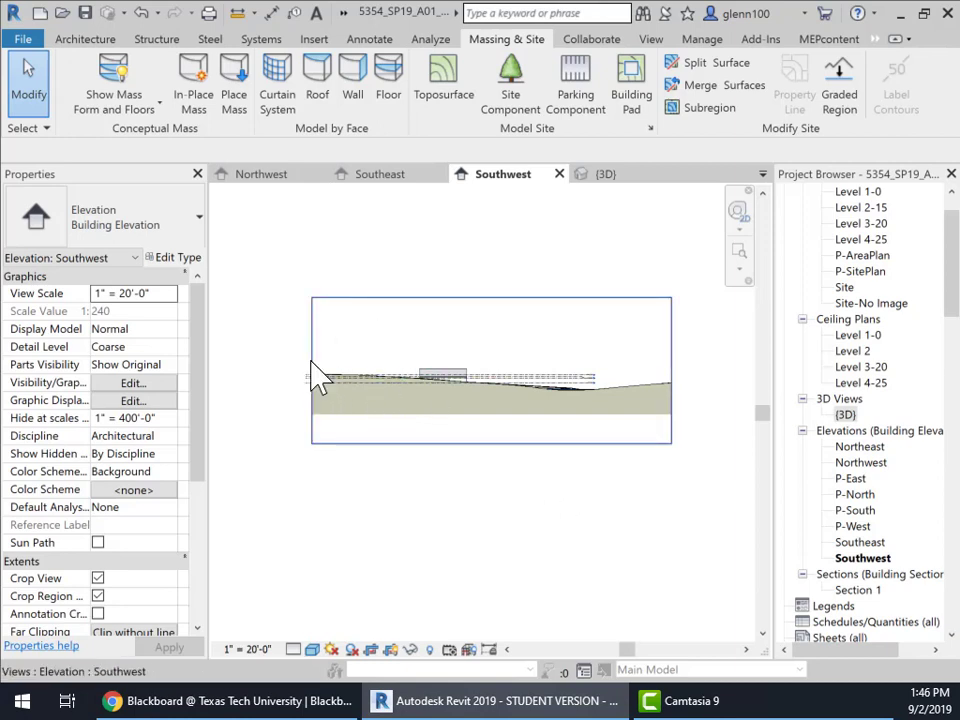
- Pull the uphill ends of the aligned levels inward to just outside the building, using Level 1-0's end in the Southwest elevation
scroll(318, 378, "up", 5)
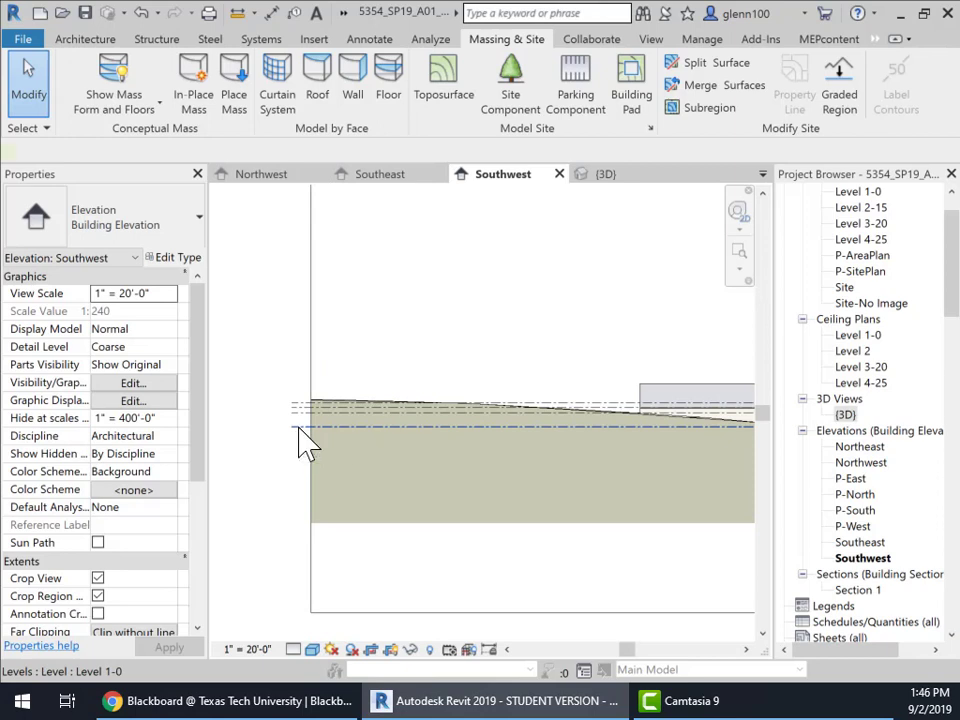
left_click(298, 428)
left_click_drag(291, 427, 600, 425)
scroll(620, 535, "down", 2)
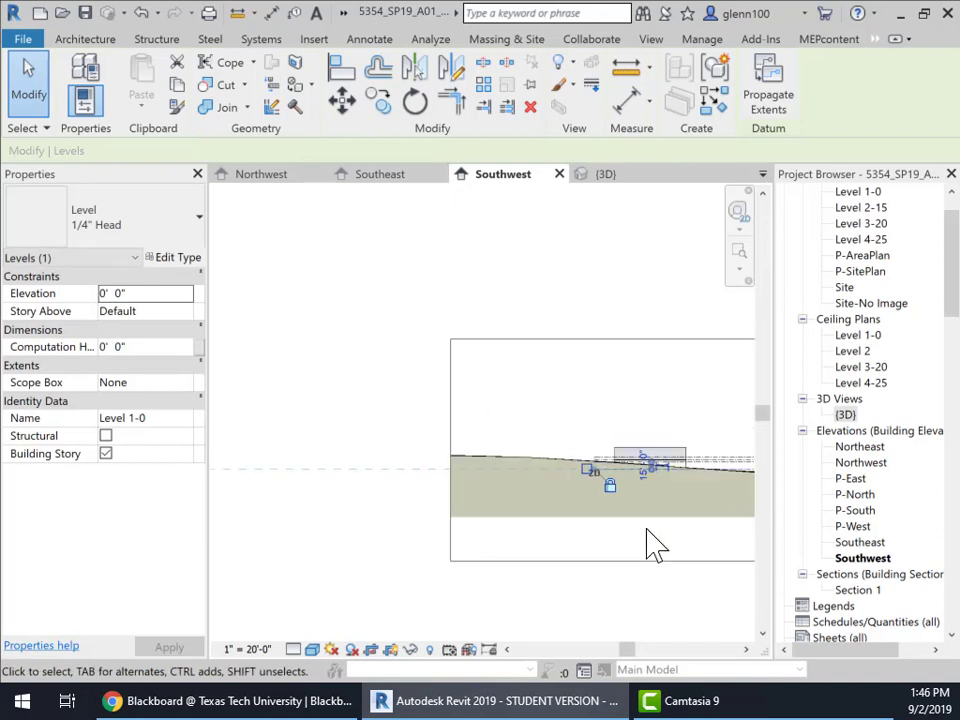
middle_click_drag(649, 542, 356, 358)
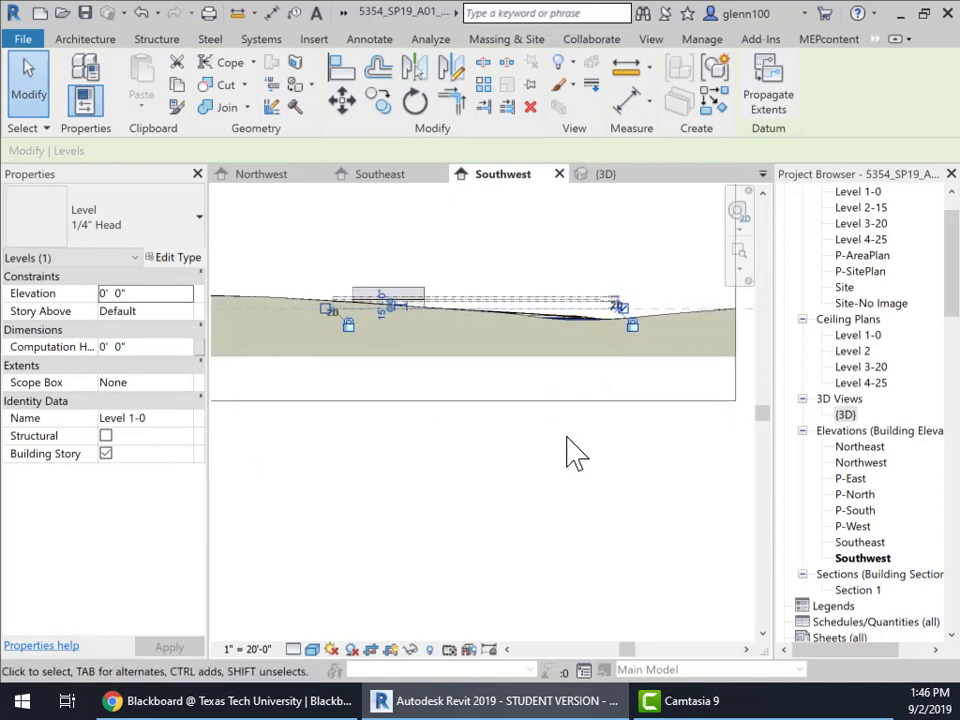
scroll(545, 452, "down", 4)
middle_click_drag(566, 492, 566, 492)
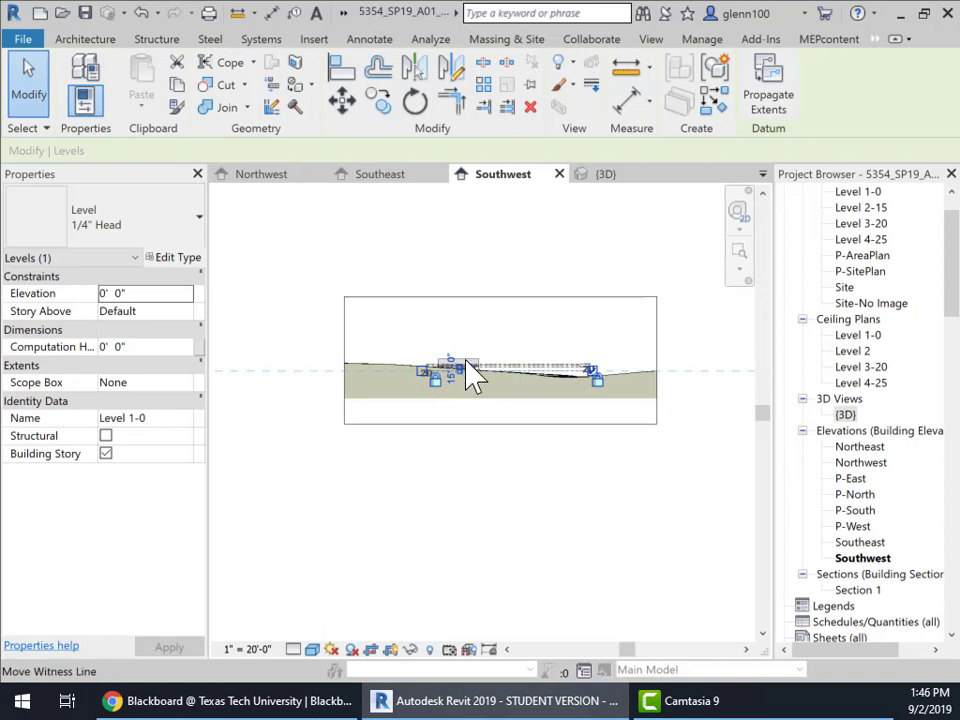
- Add the text note "Base Building" in 1/4" Arial on the building's face and shift it fully inside the upper part of the block
scroll(472, 375, "up", 4)
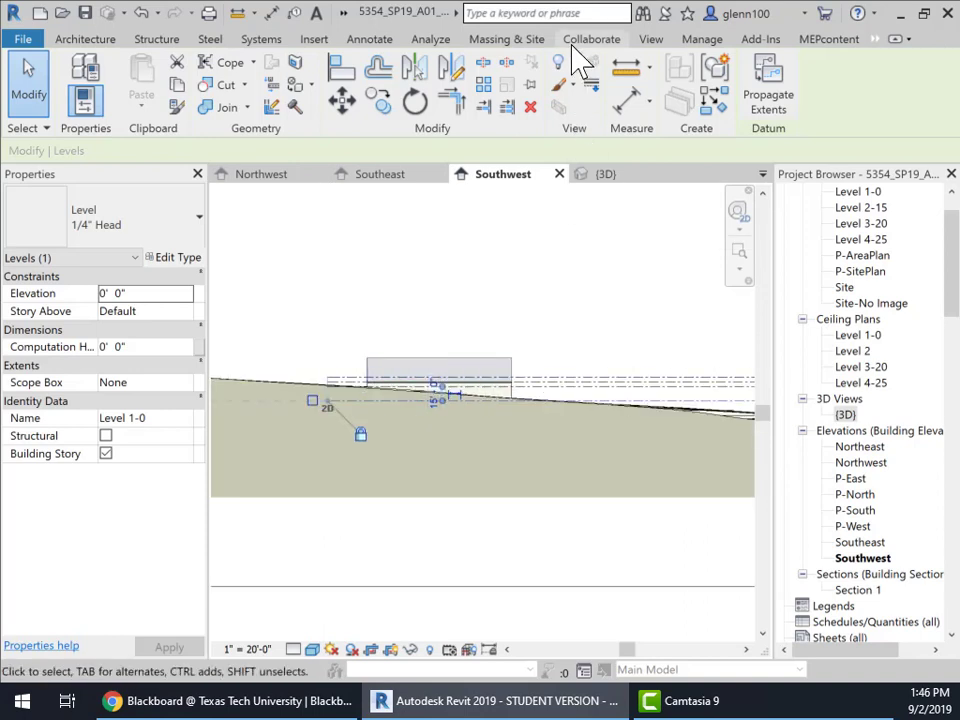
left_click(369, 39)
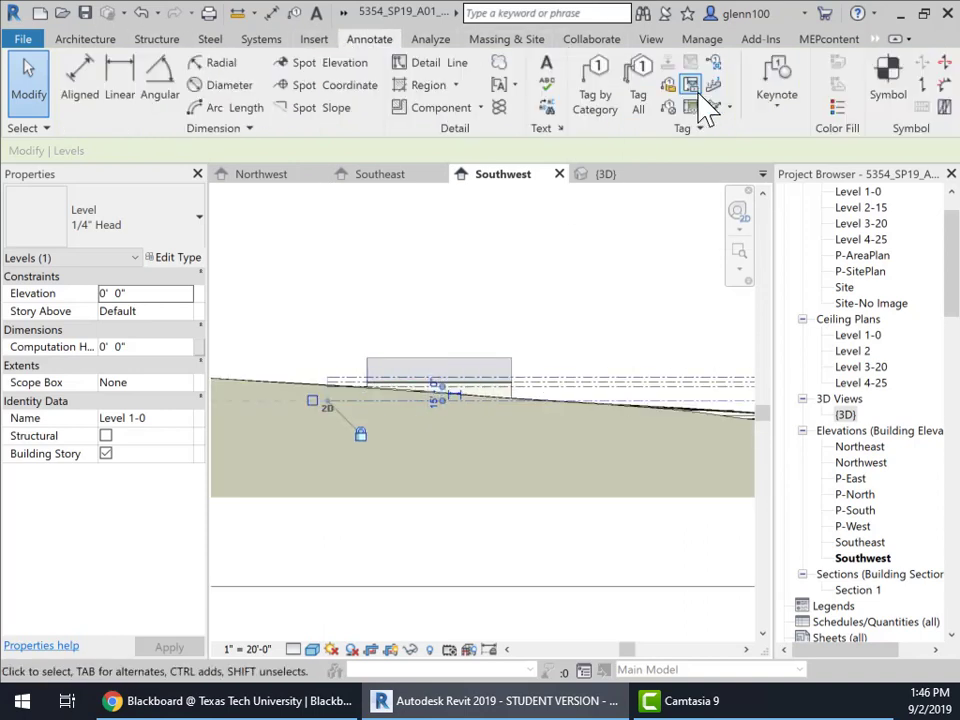
left_click(545, 72)
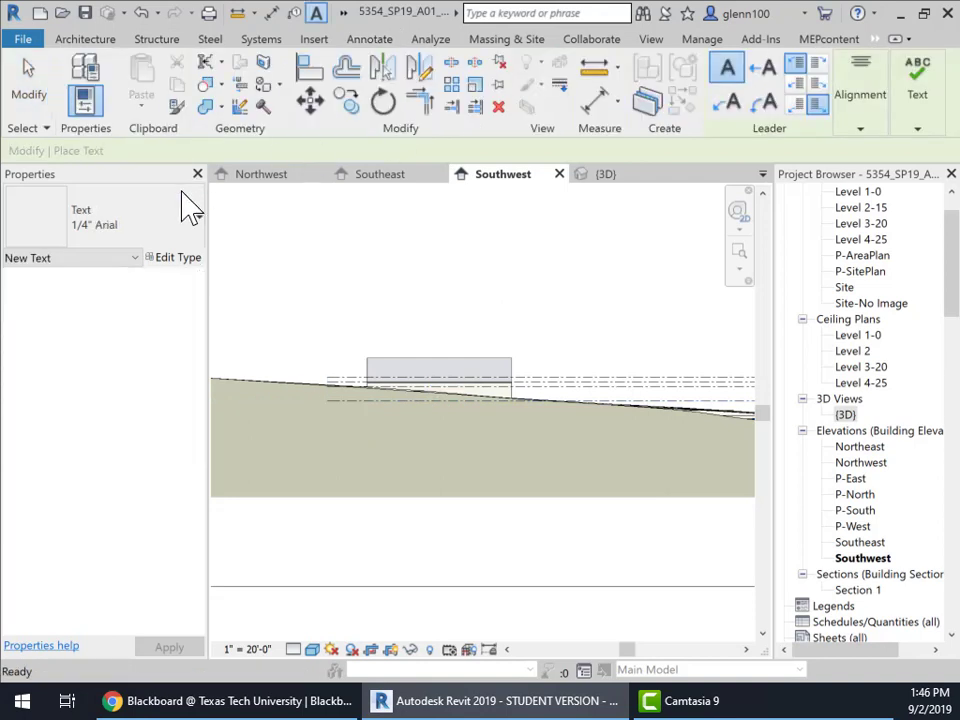
left_click(398, 374)
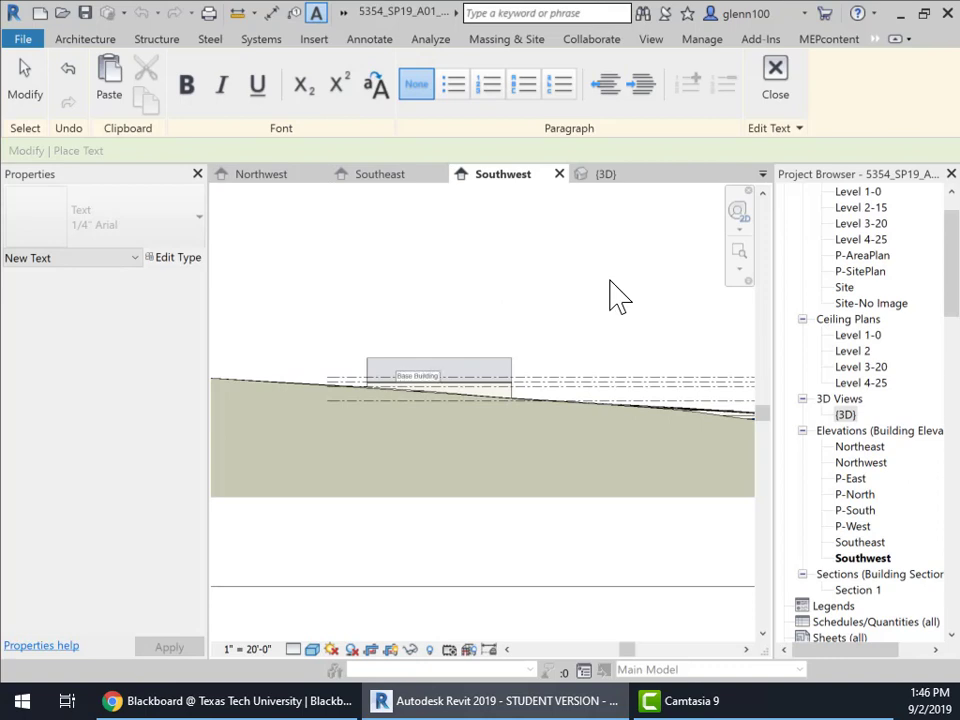
left_click(398, 320)
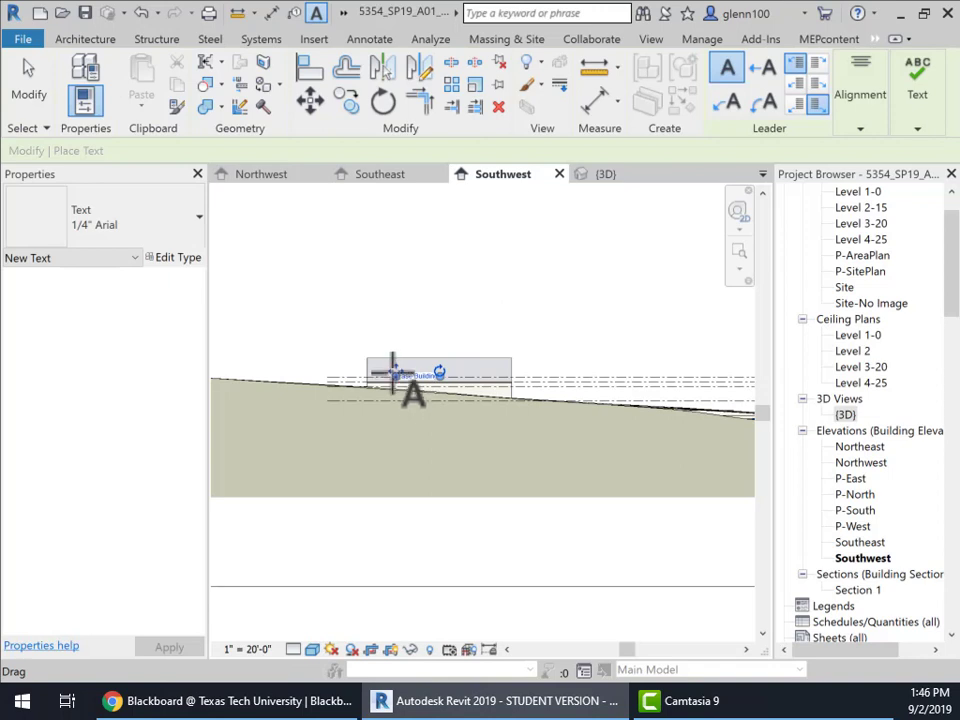
mouse_move(396, 369)
left_mouse_down()
mouse_move(401, 345)
mouse_move(409, 372)
mouse_move(410, 363)
left_mouse_up()
scroll(497, 321, "down", 3)
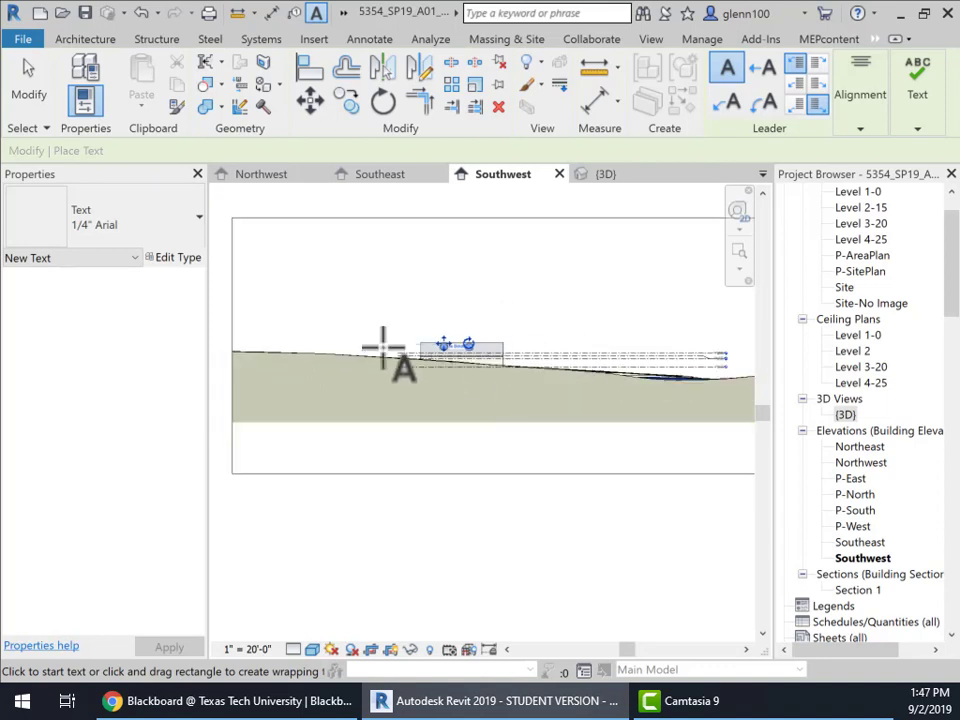
left_click(488, 42)
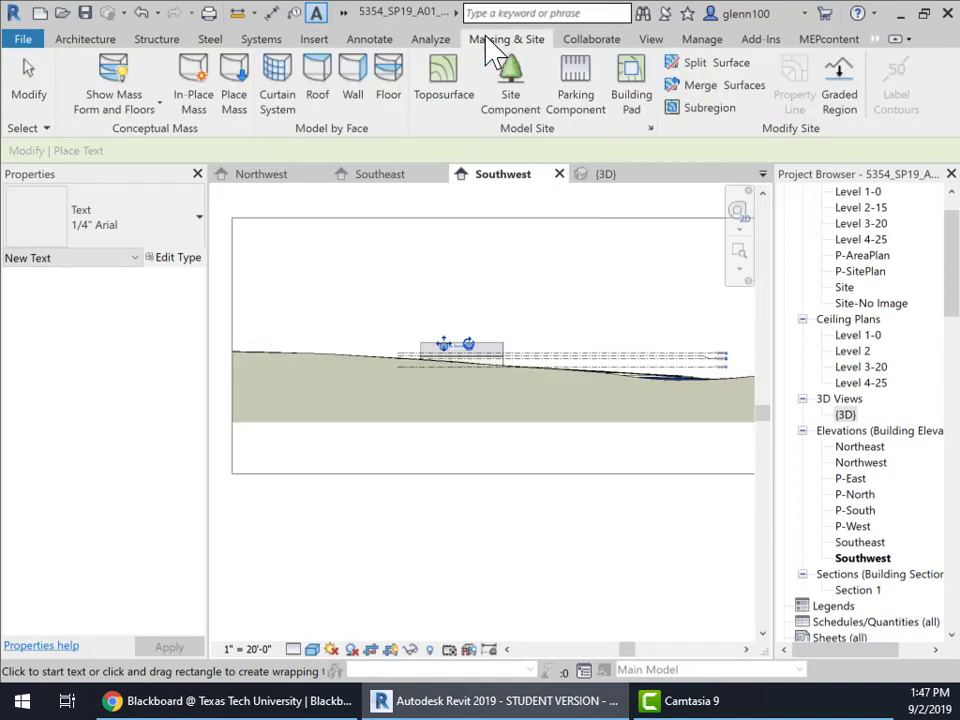
left_click(511, 104)
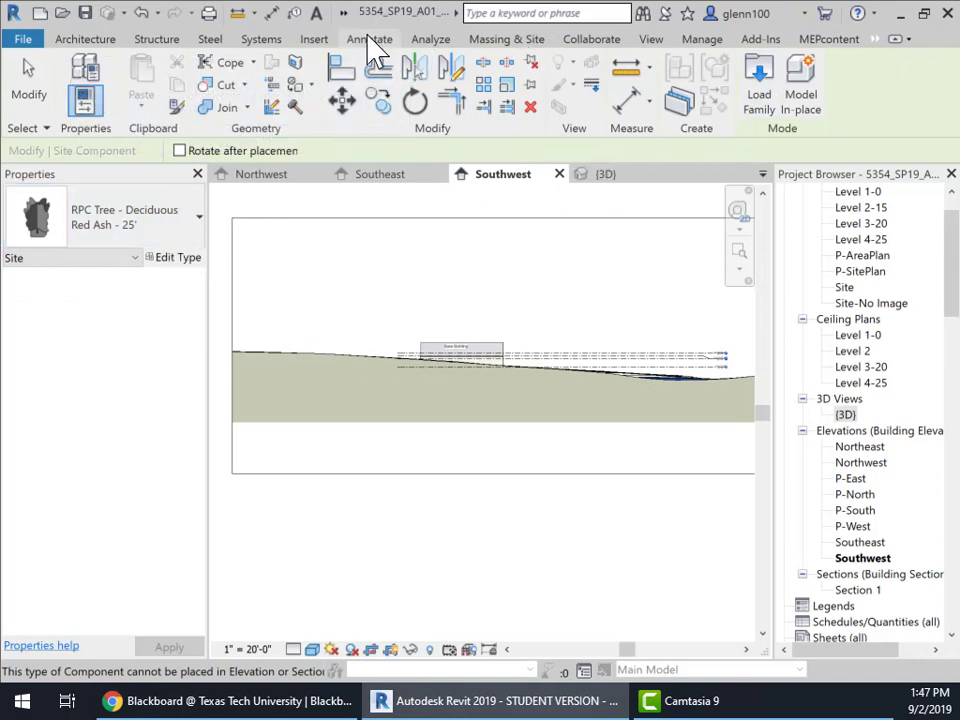
left_click(313, 42)
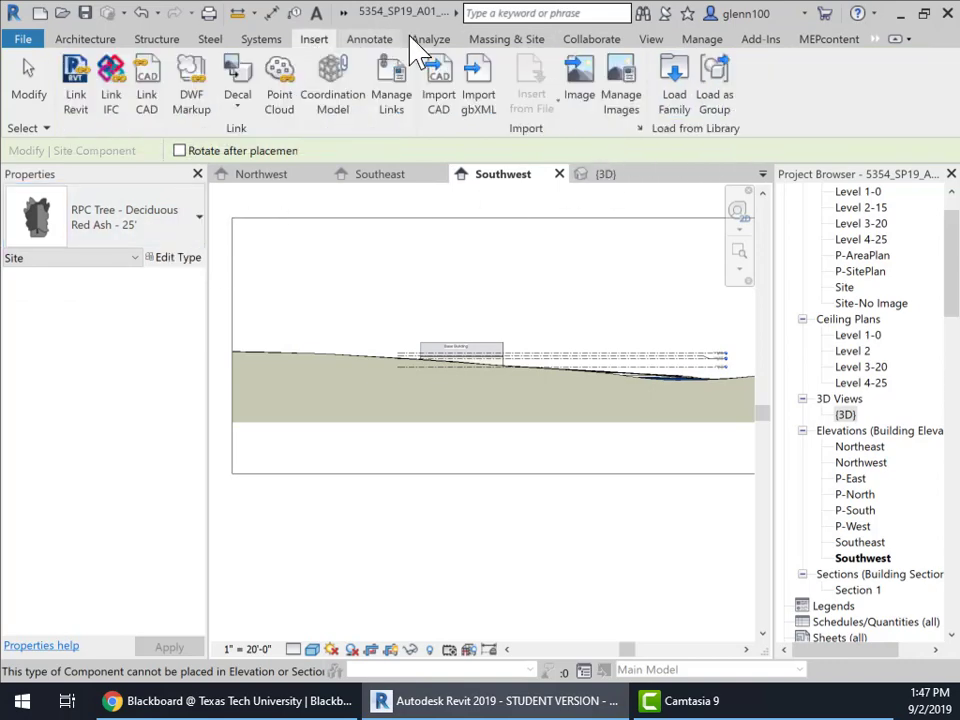
left_click(672, 108)
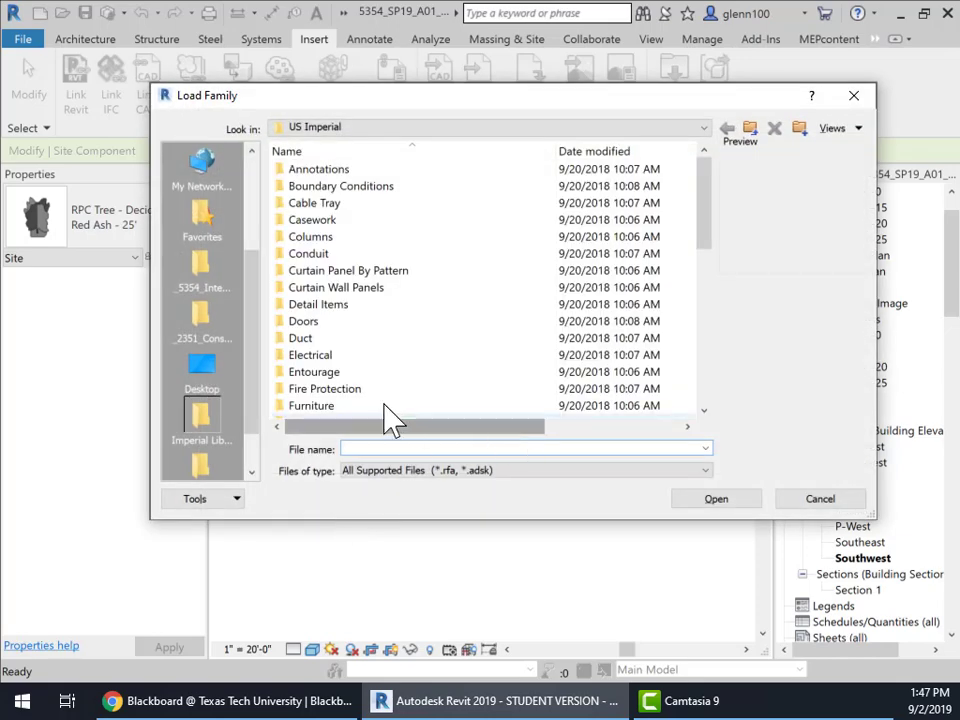
left_click(853, 96)
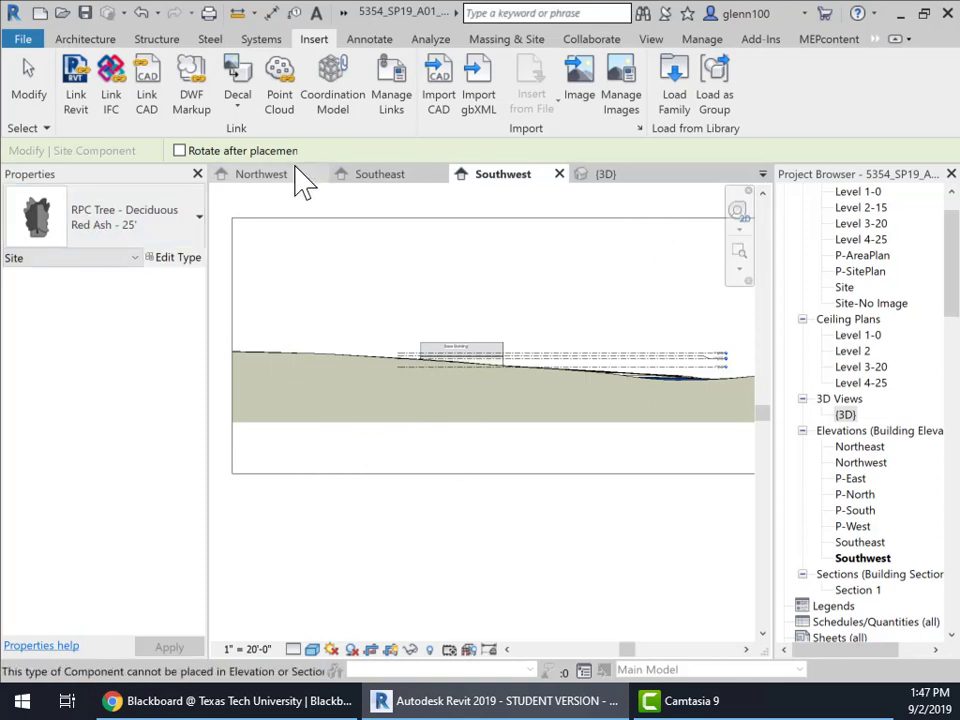
- Place an RPC Tree - Deciduous Red Ash - 25' on Level 1-0 just below the building's lower-left corner in the Site-No Image plan
left_click(846, 288)
double_click(860, 304)
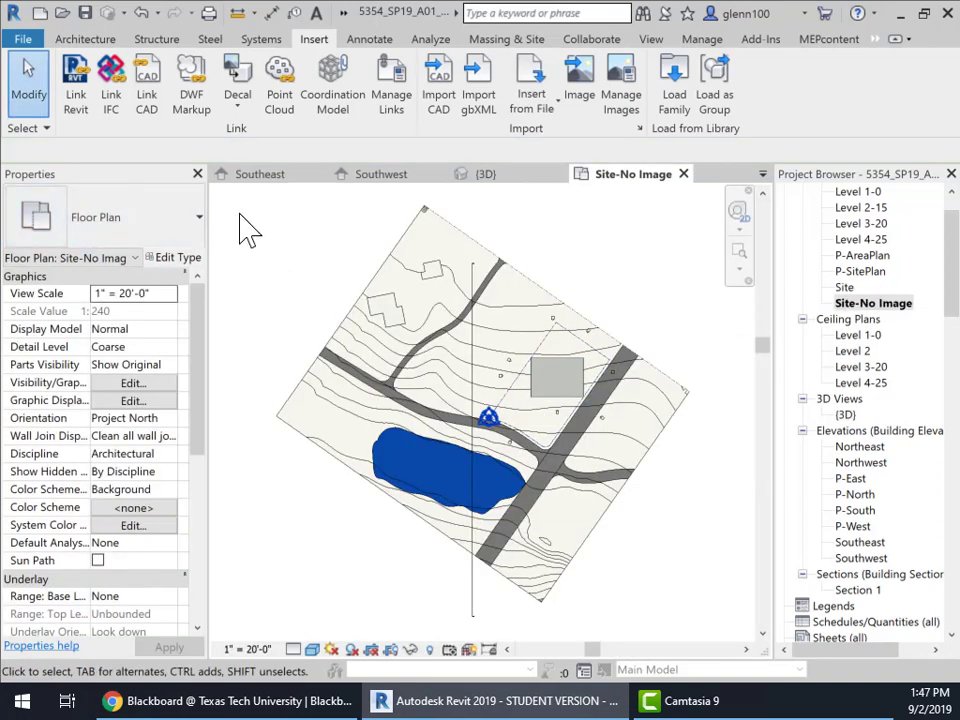
left_click(498, 40)
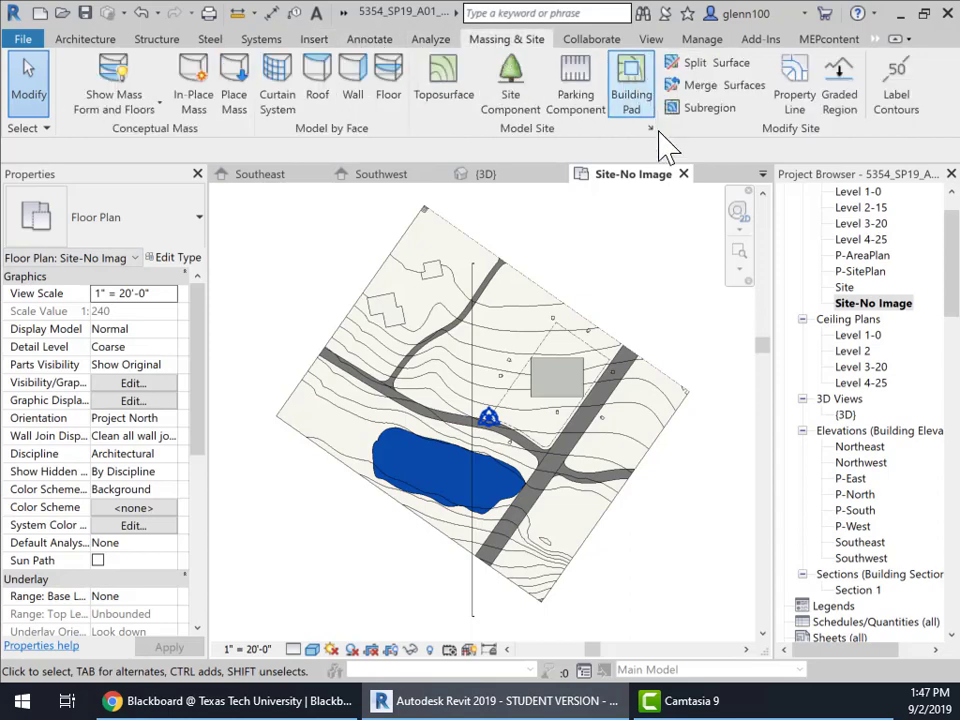
left_click(512, 118)
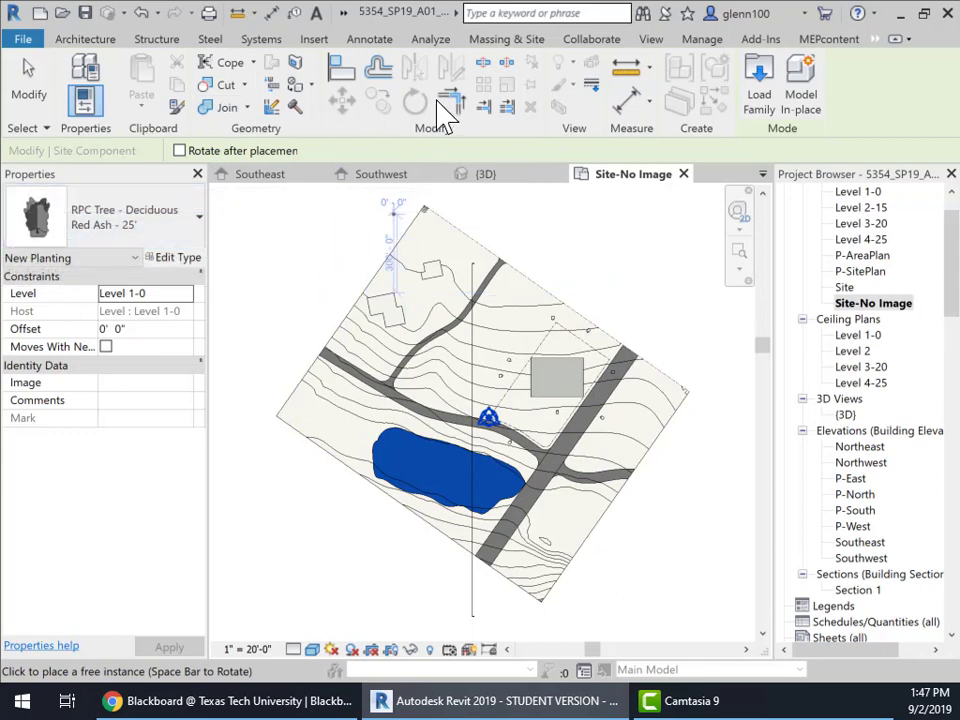
left_click(531, 412)
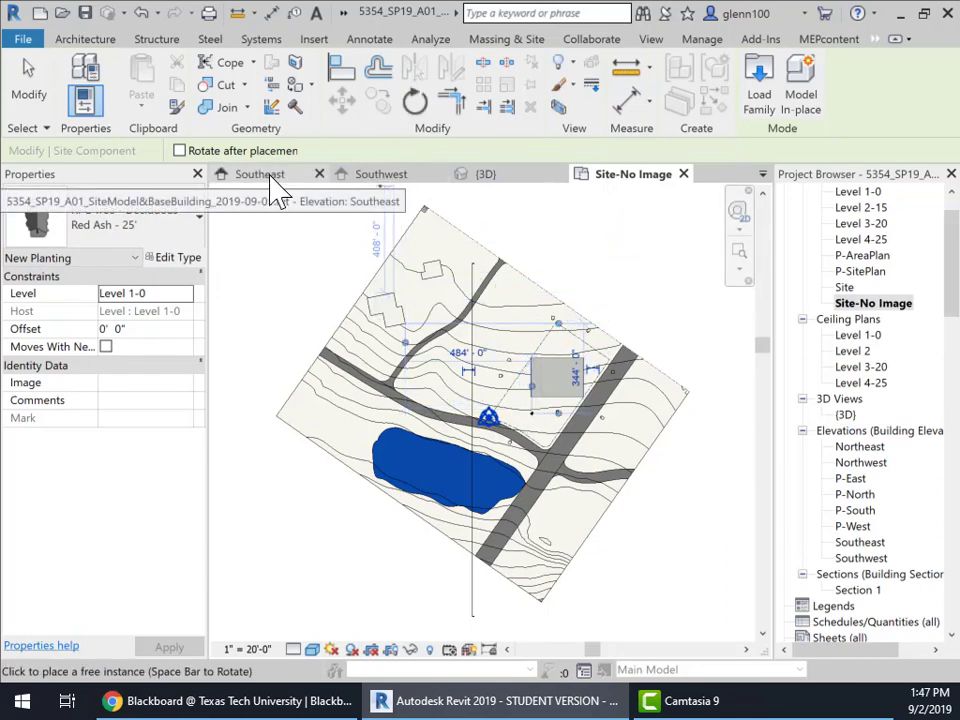
- Return to the Southwest elevation and check how the new tree sits on the terrain beside the building
left_click(390, 179)
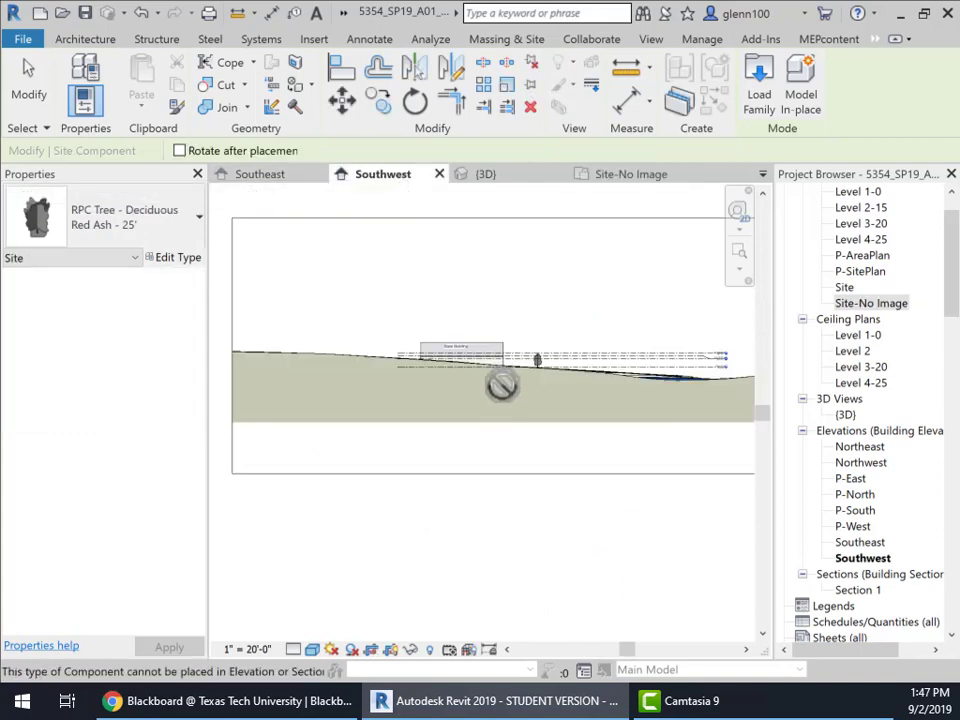
scroll(565, 369, "up", 4)
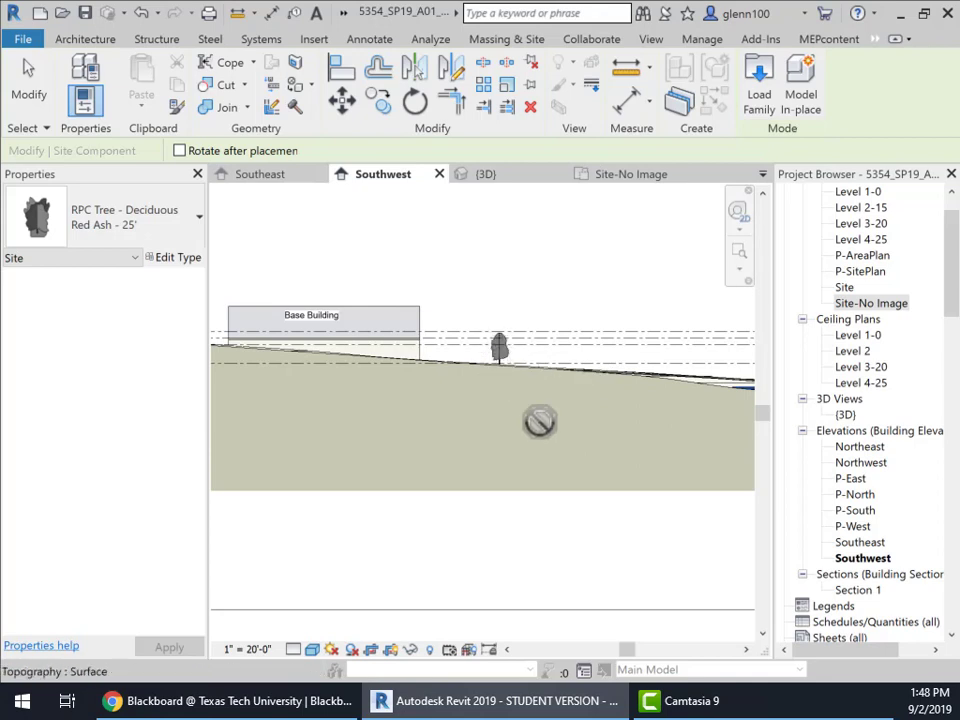
scroll(547, 462, "down", 3)
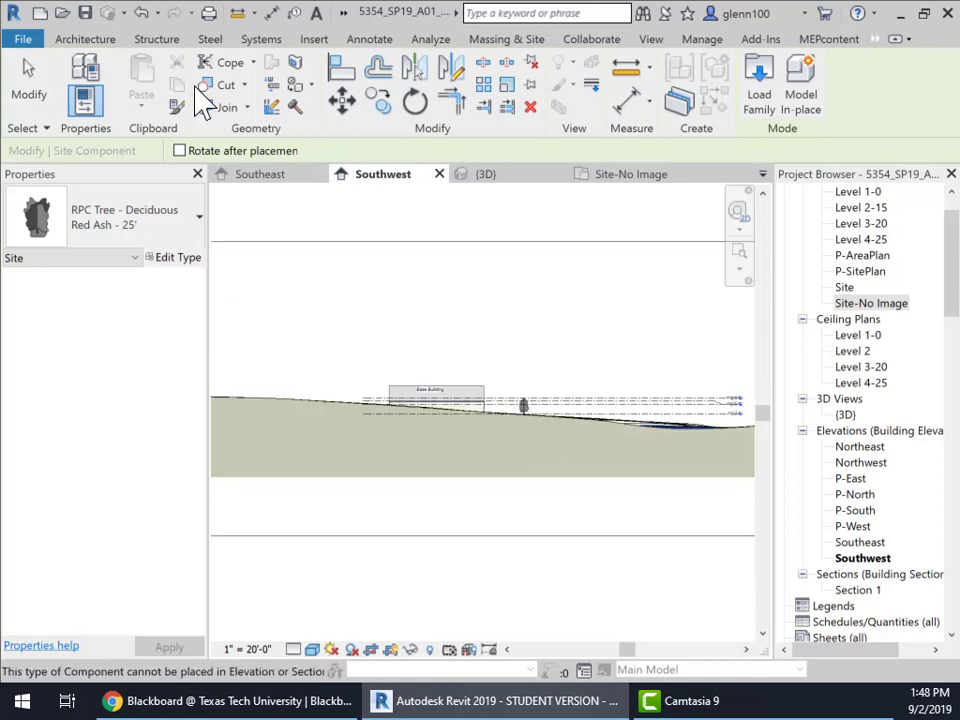